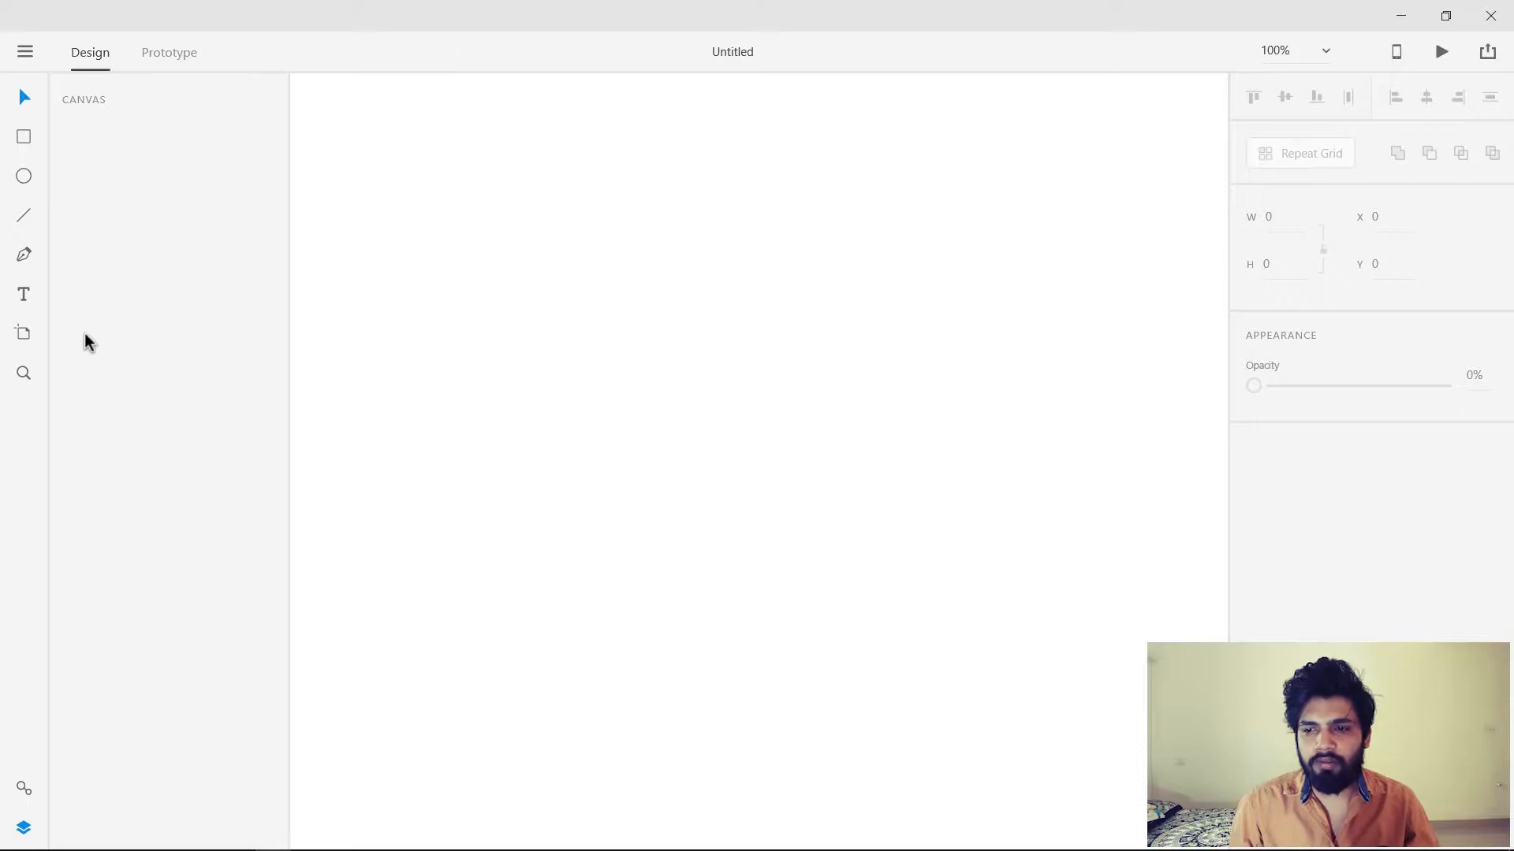
- Create an Android Mobile artboard of 360 x 640 and rename it HomePage
left_click(25, 334)
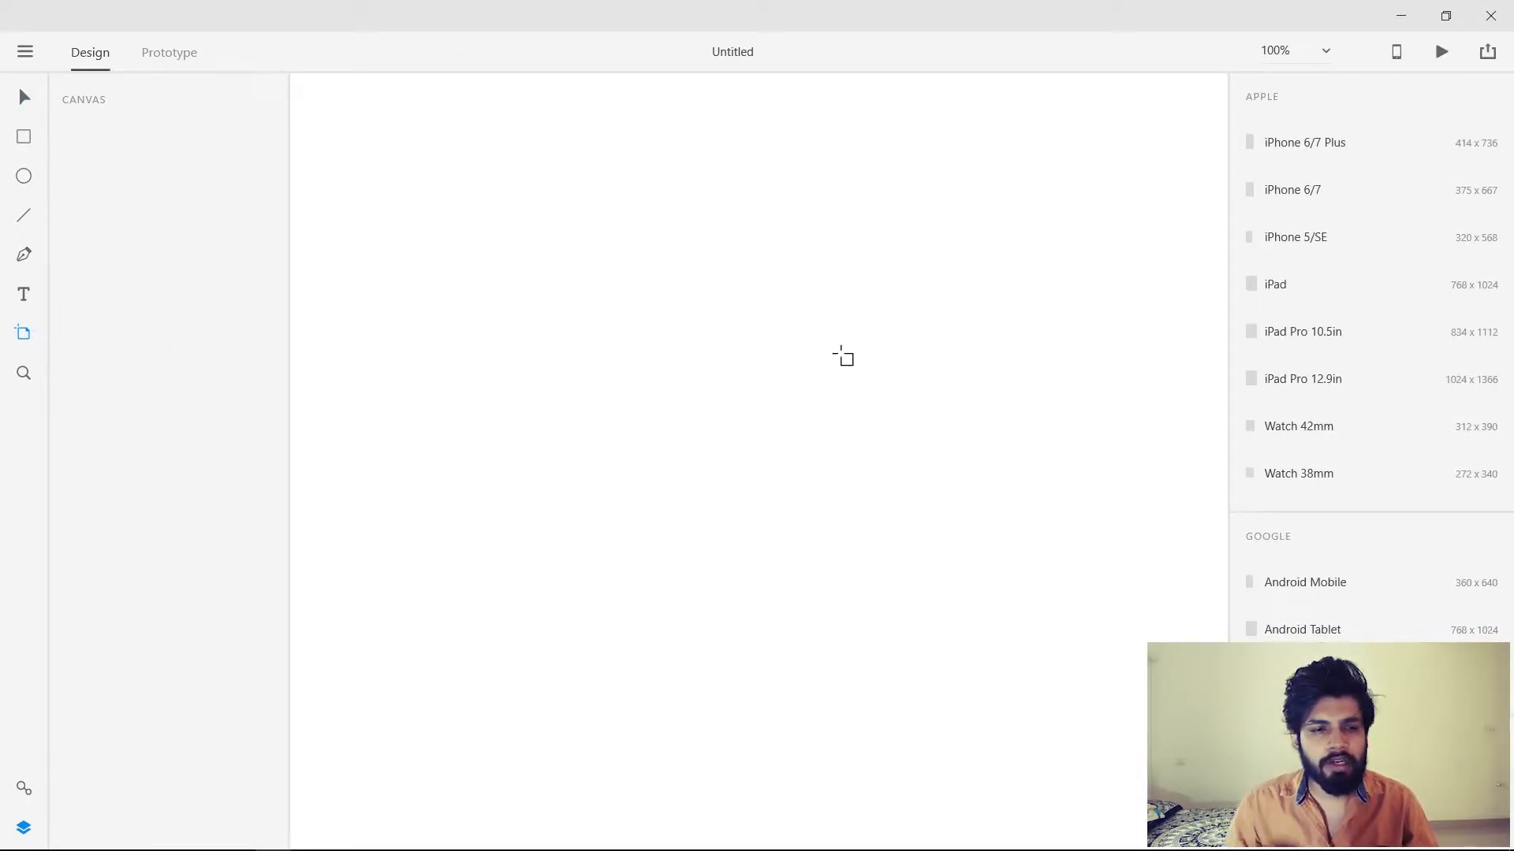
left_click(1304, 582)
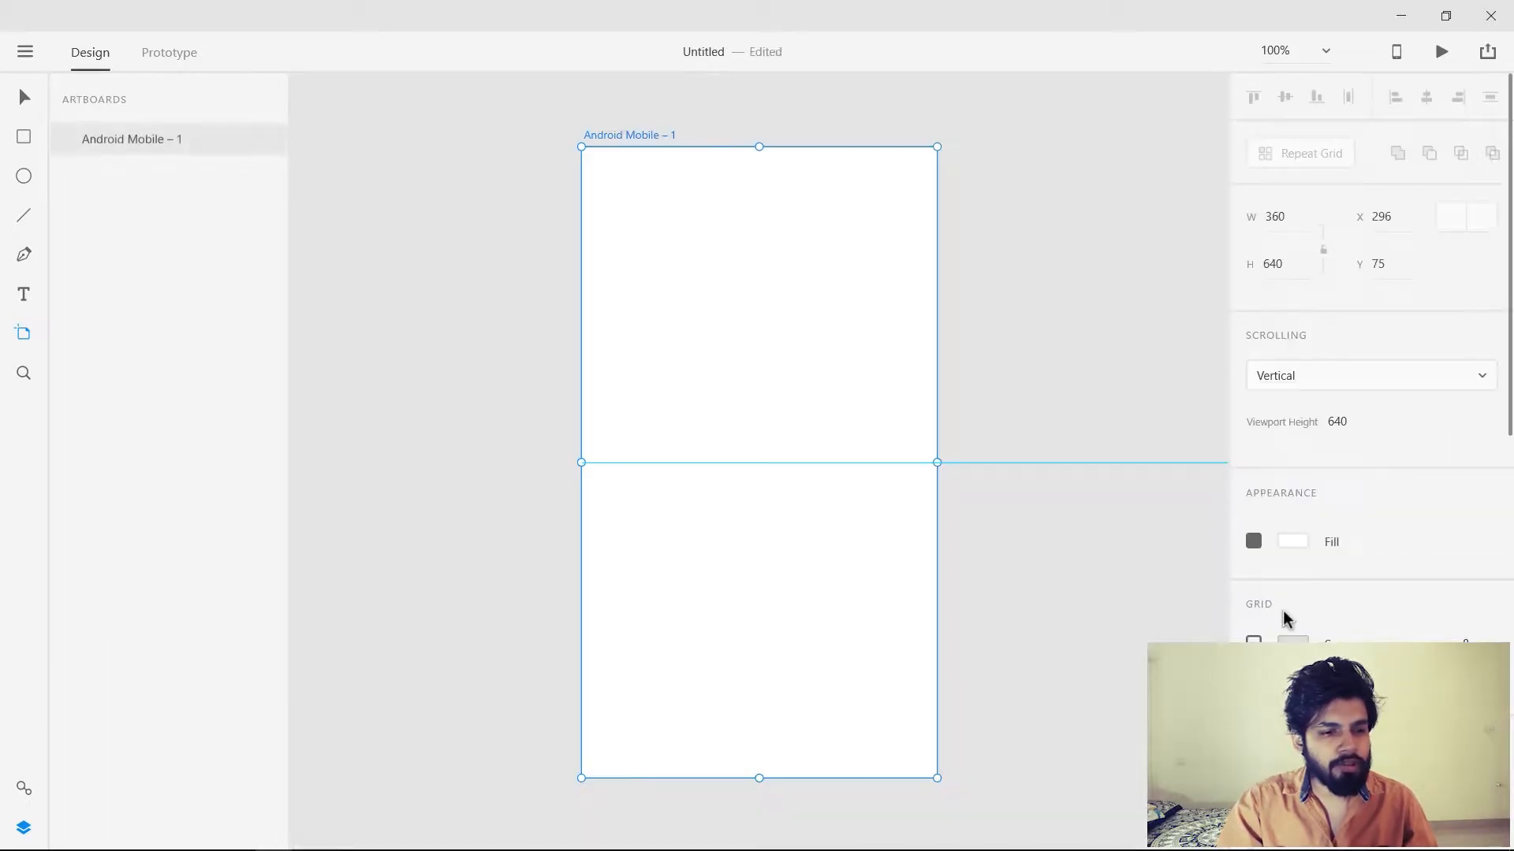
key("v")
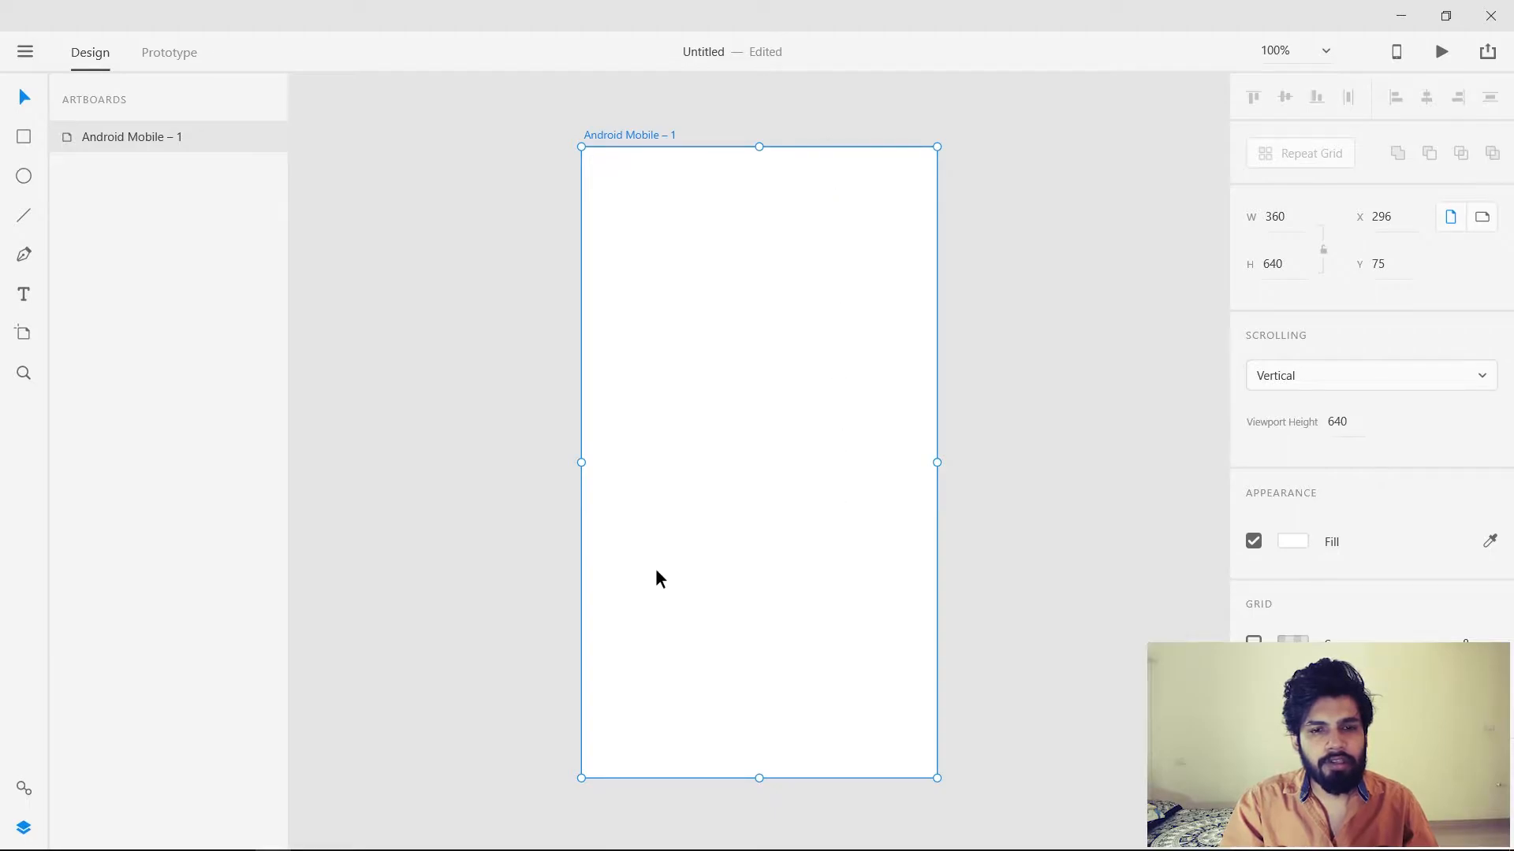
double_click(624, 135)
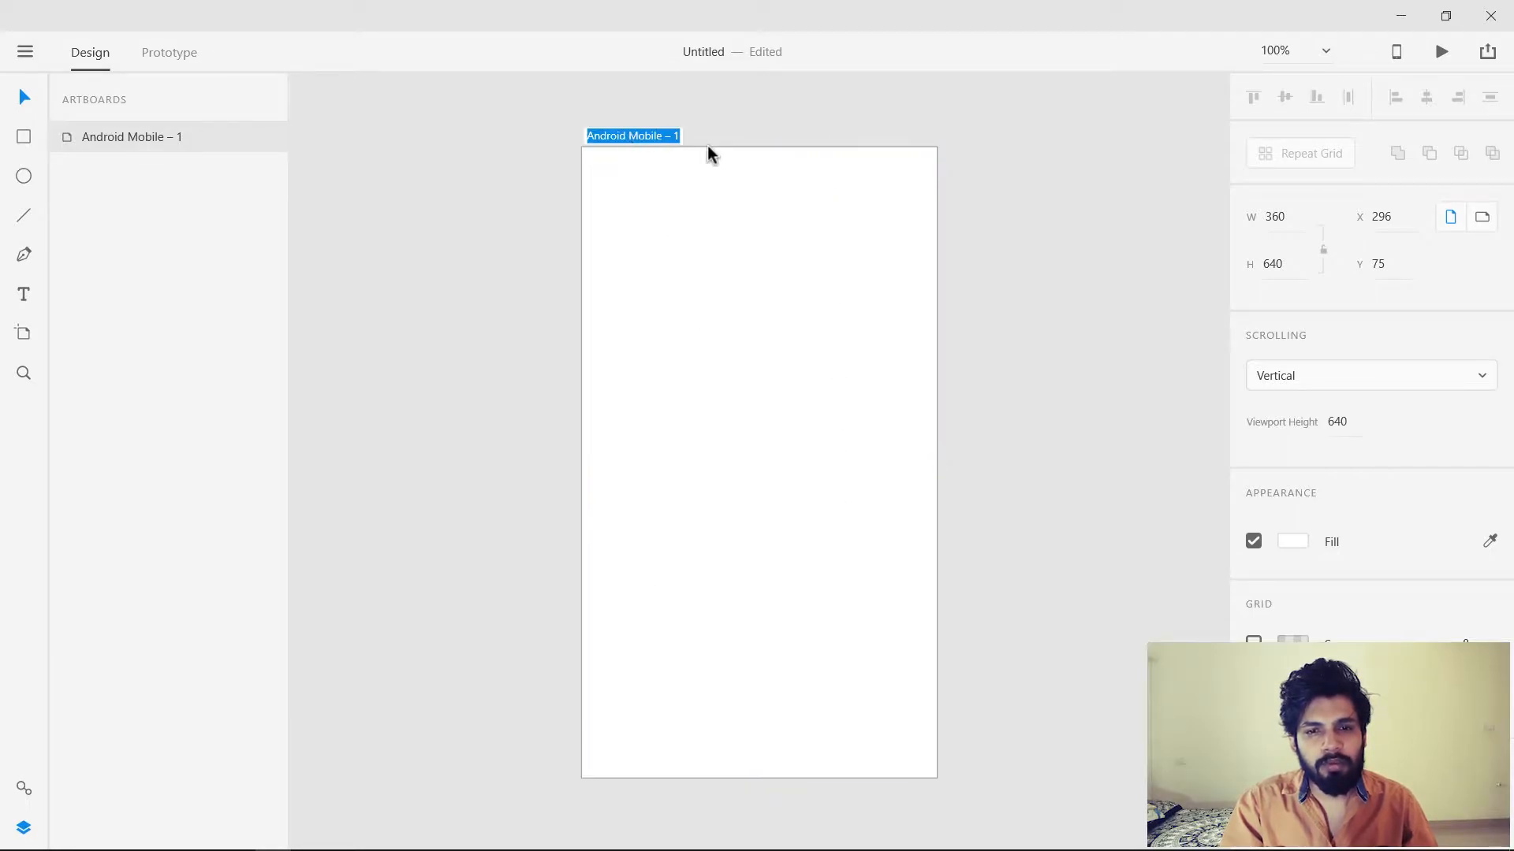
type("HomePage")
key("Return")
left_click(1070, 352)
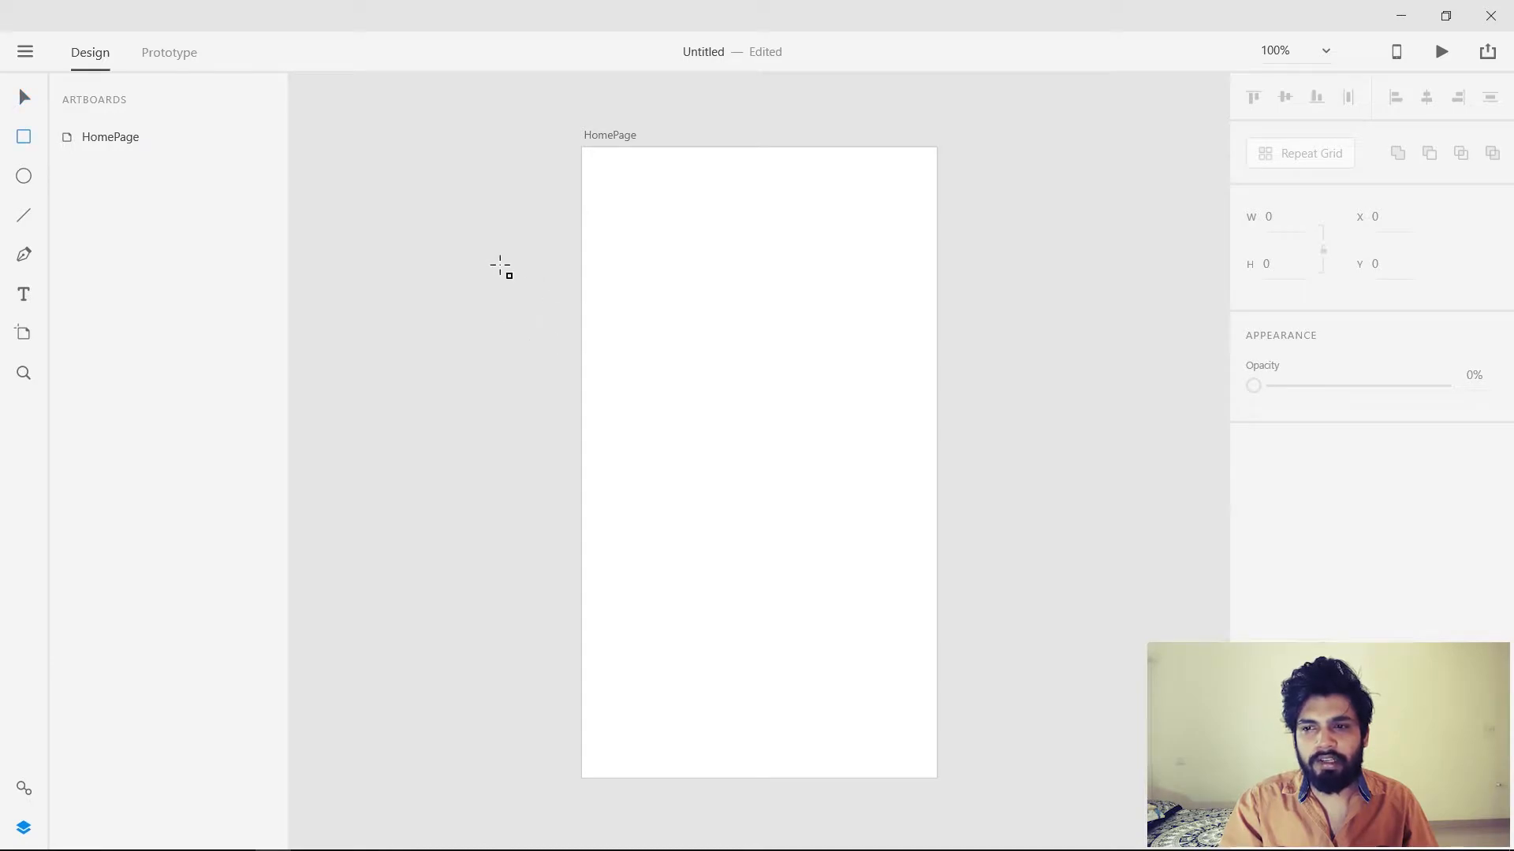
- Draw a rectangle about 215 x 172 in the upper part of the HomePage artboard
scroll(530, 277, "up", 1)
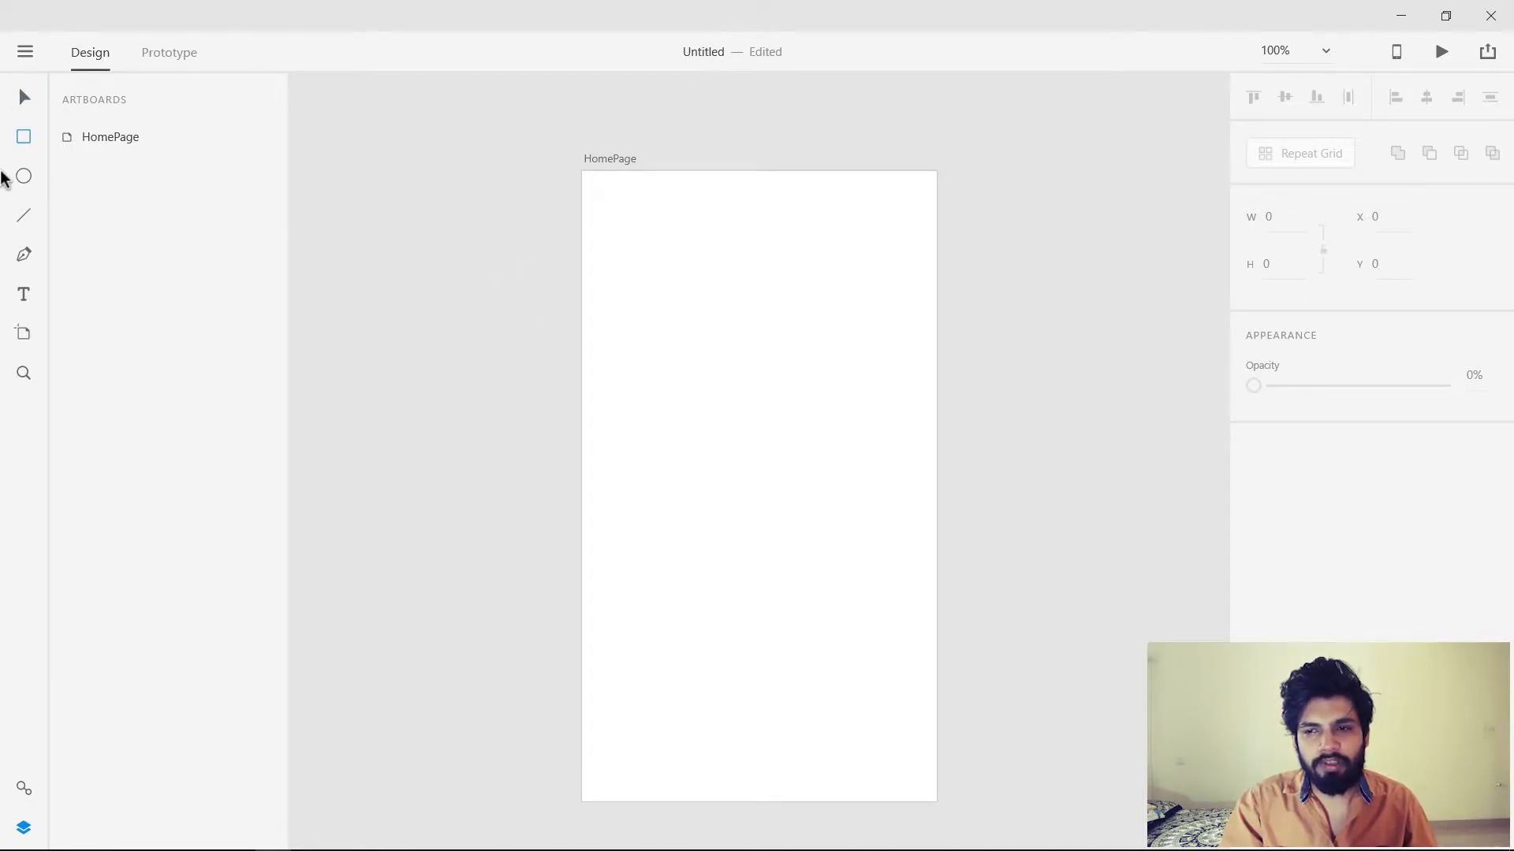
scroll(512, 339, "down", 5)
scroll(567, 394, "up", 3)
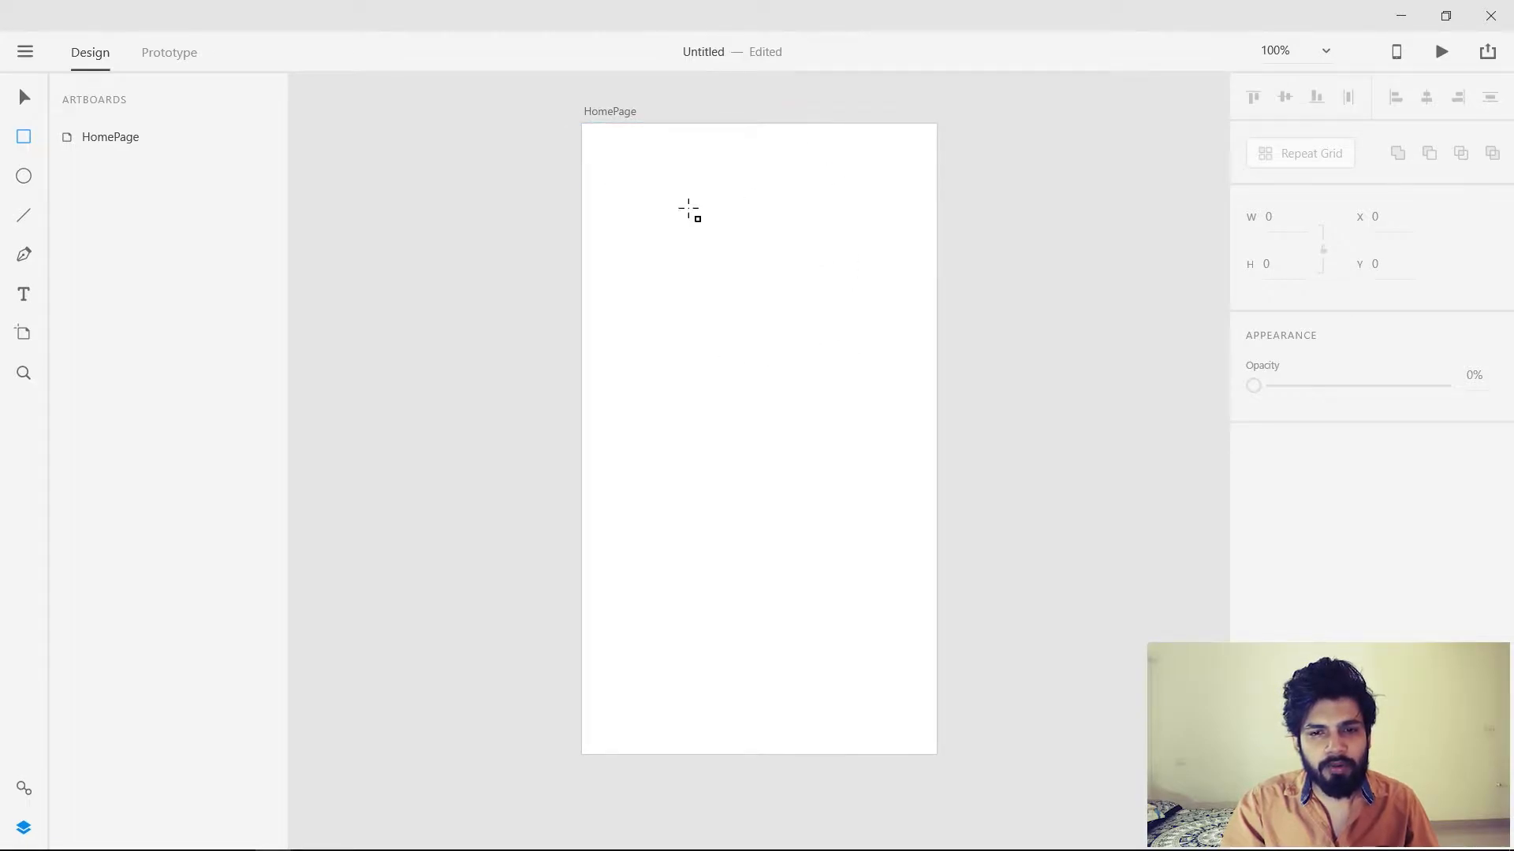
left_click_drag(623, 202, 834, 372)
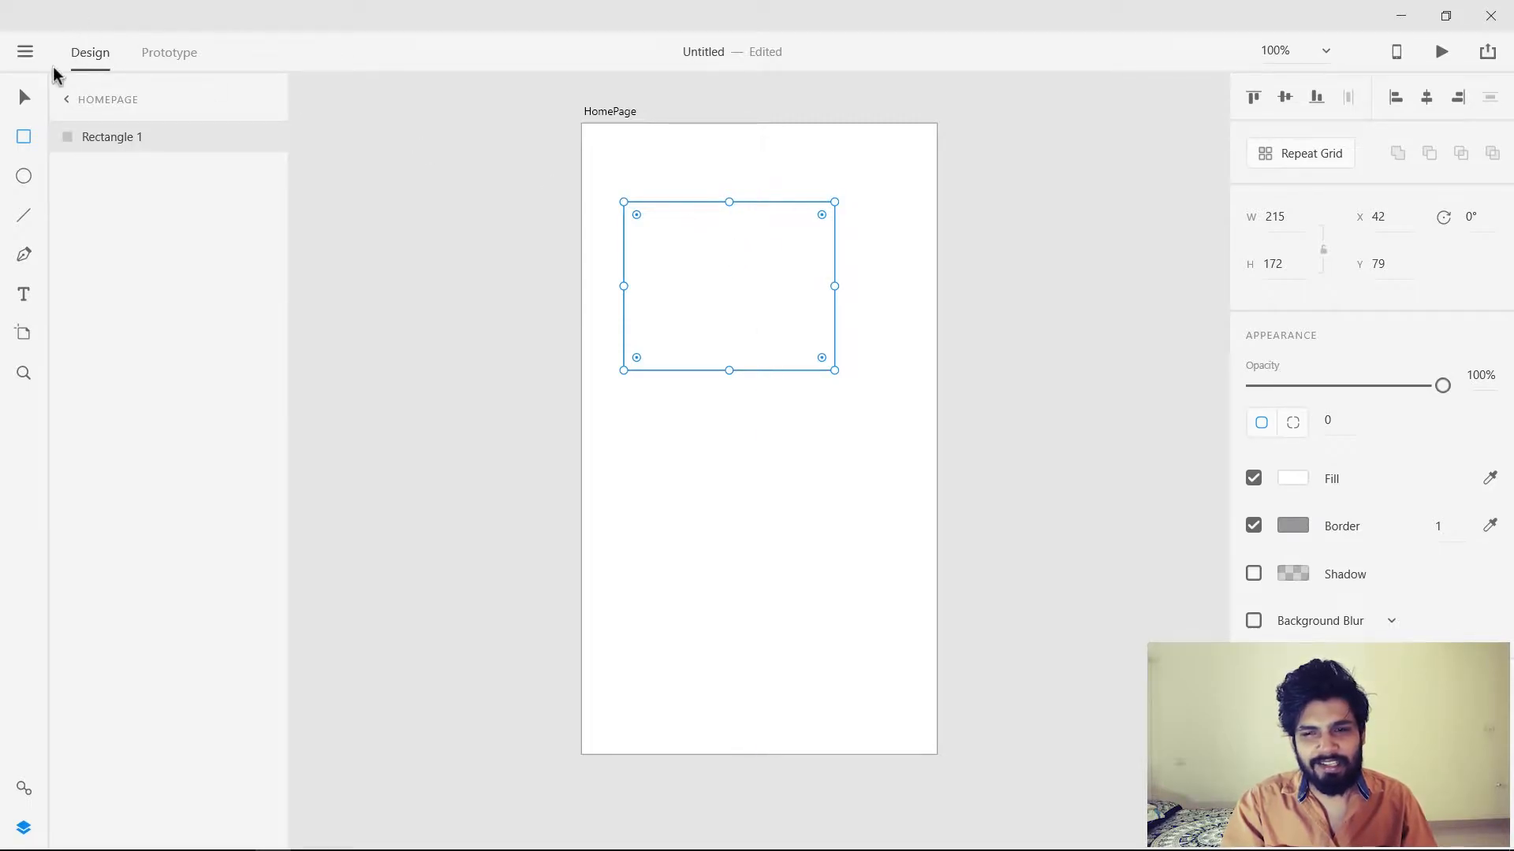
key("v")
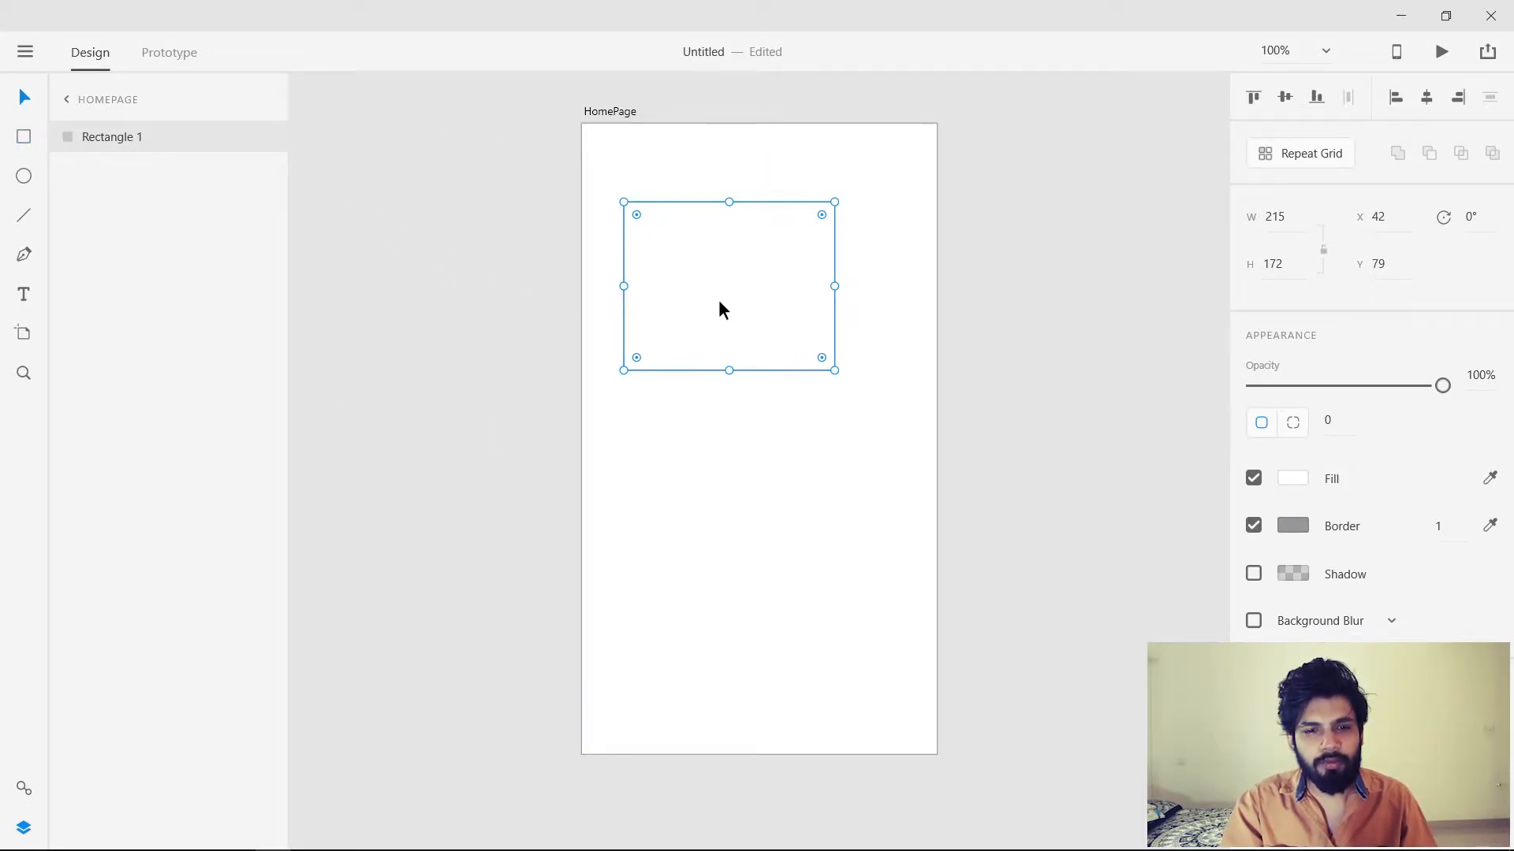
- Move the rectangle to about X 35, Y 43 and resize it to about 55 x 57
left_click_drag(820, 261, 692, 218)
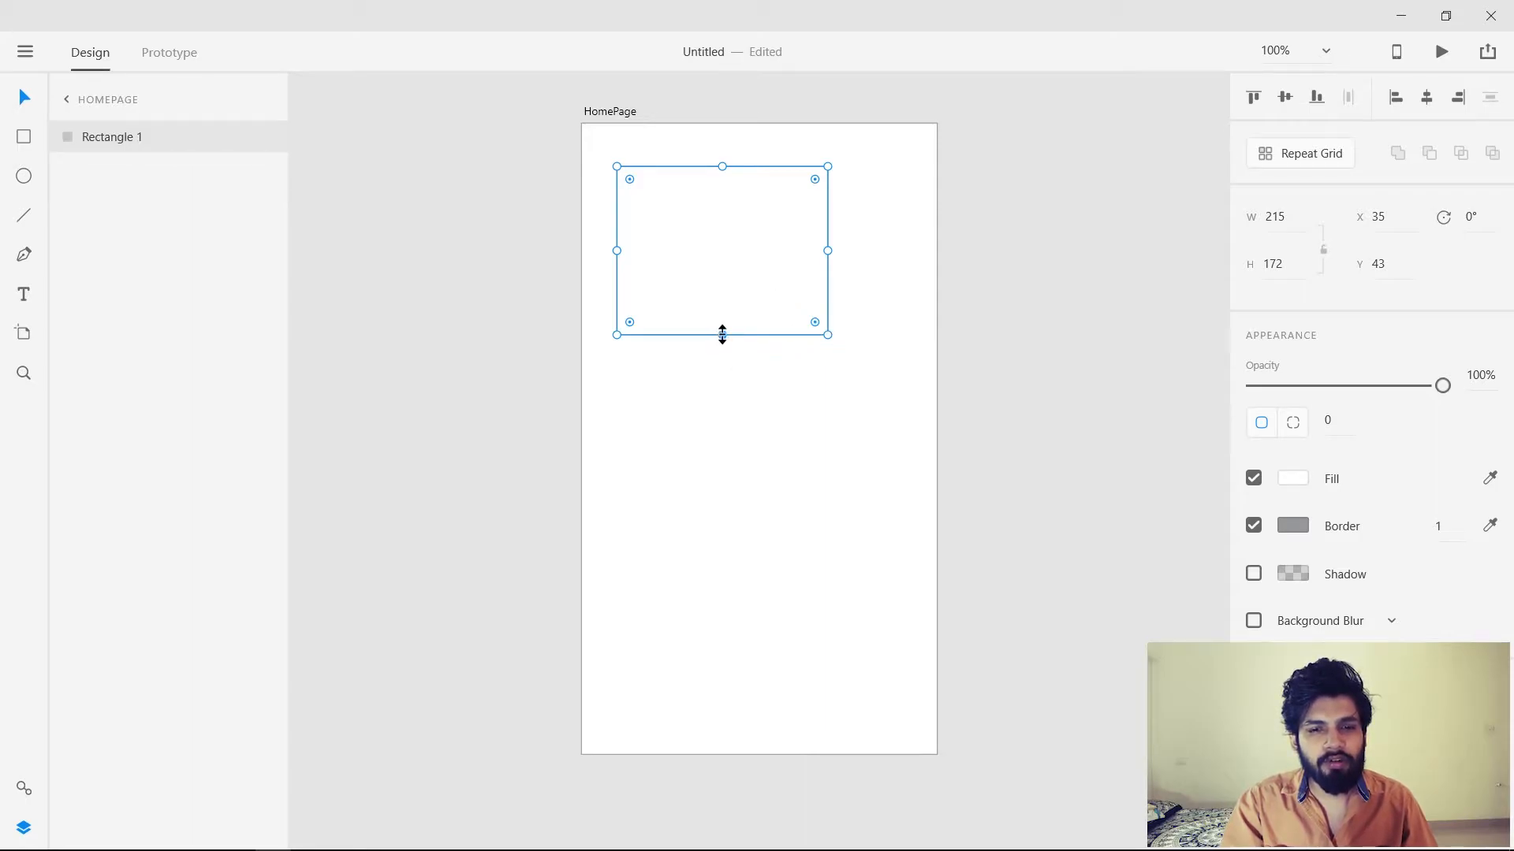
mouse_move(722, 335)
left_mouse_down()
mouse_move(710, 423)
mouse_move(709, 294)
mouse_move(710, 352)
mouse_move(721, 347)
left_mouse_up()
left_click_drag(827, 257, 888, 250)
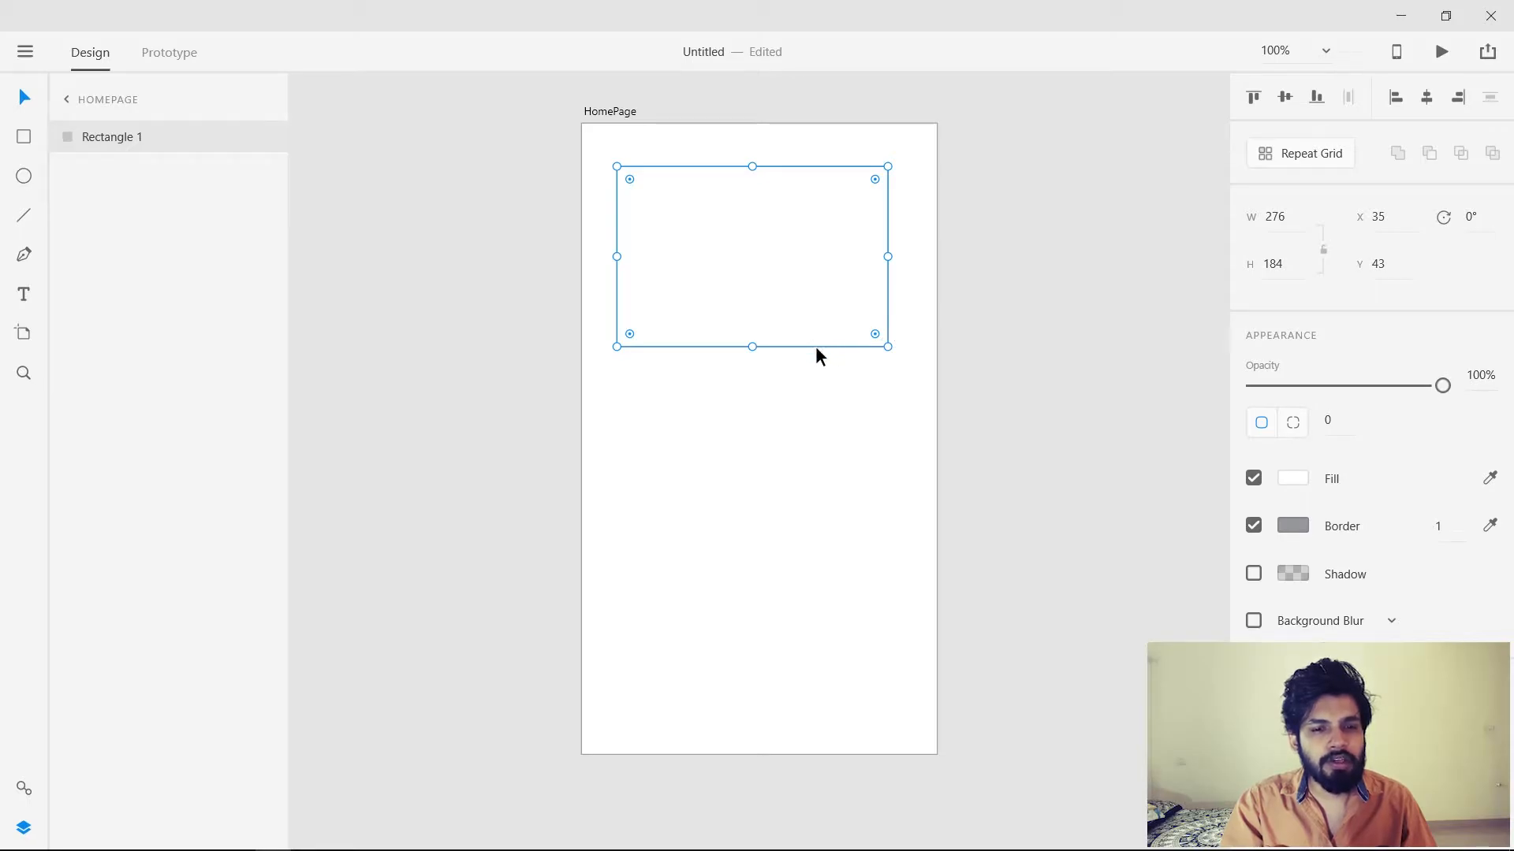
left_click_drag(888, 347, 670, 224)
left_click(736, 272)
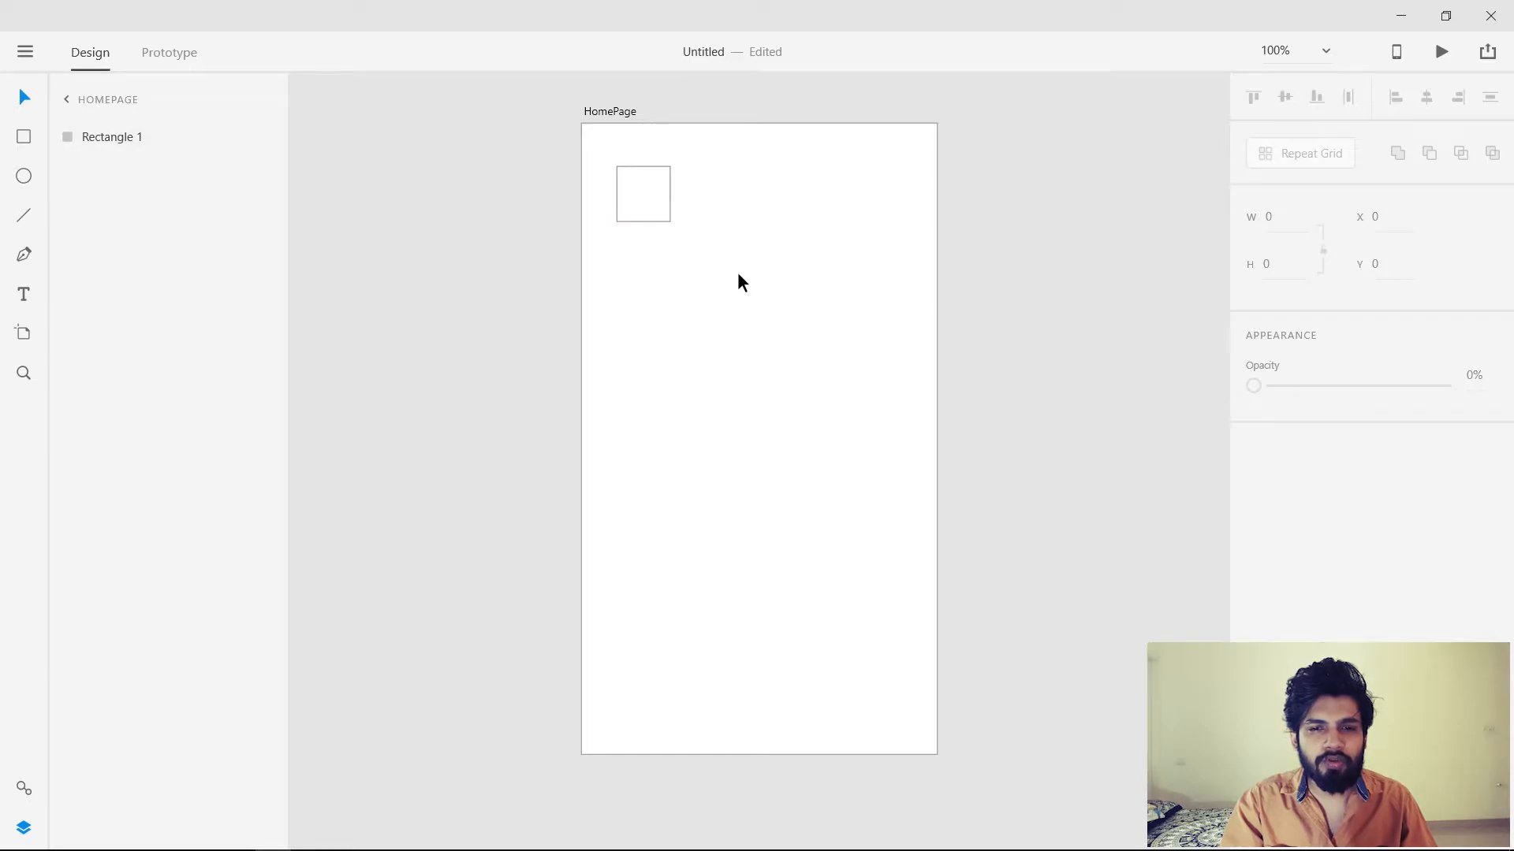
- Set the rectangle's width and height to 50 and move it to about X 21, Y 24
left_click(645, 192)
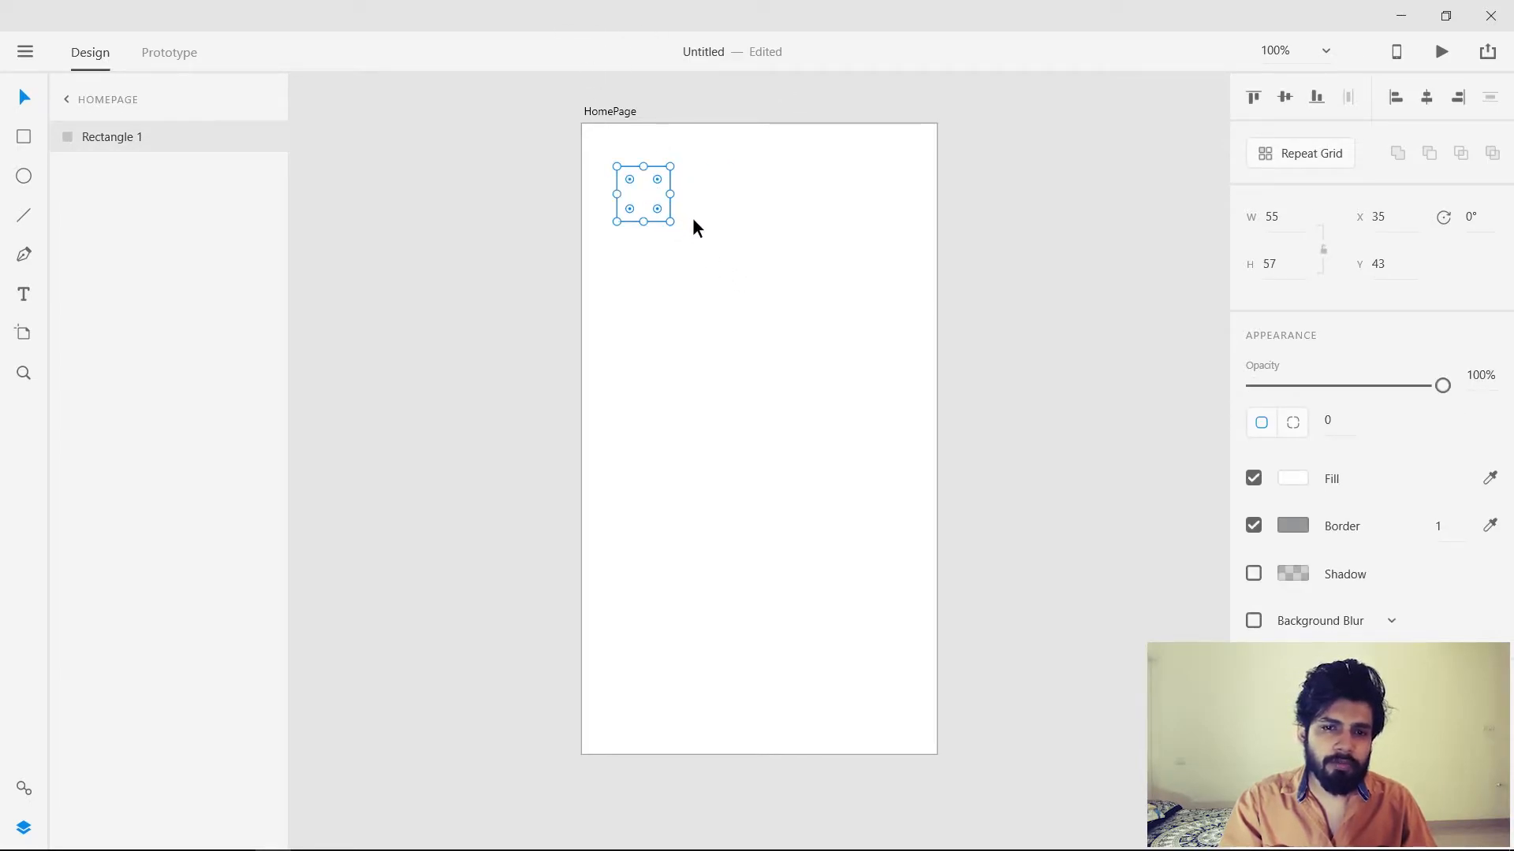
left_click(1287, 217)
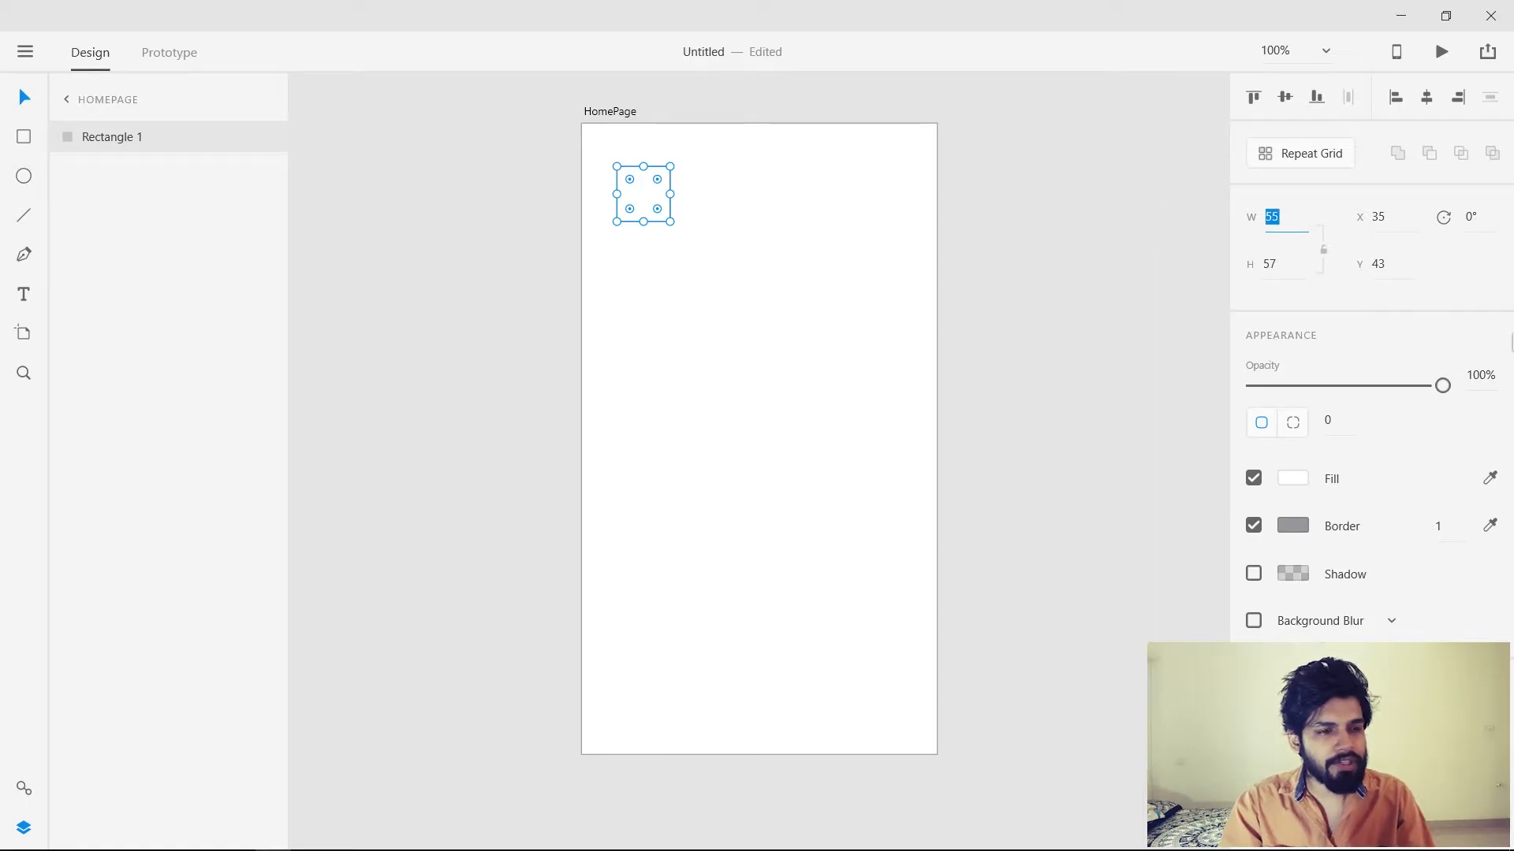
type("50")
key("Tab")
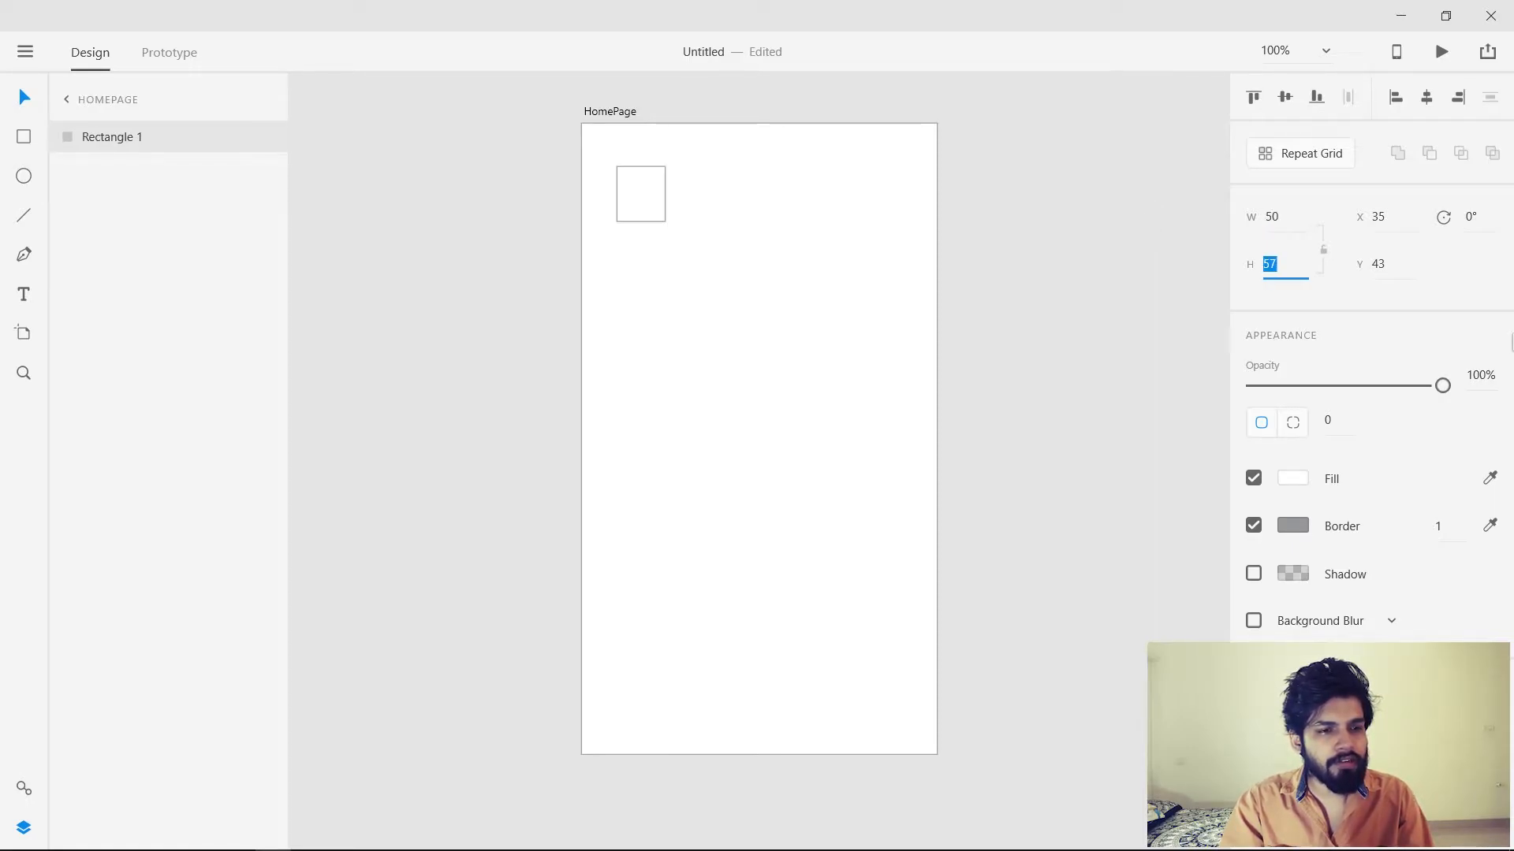
type("50")
key("Return")
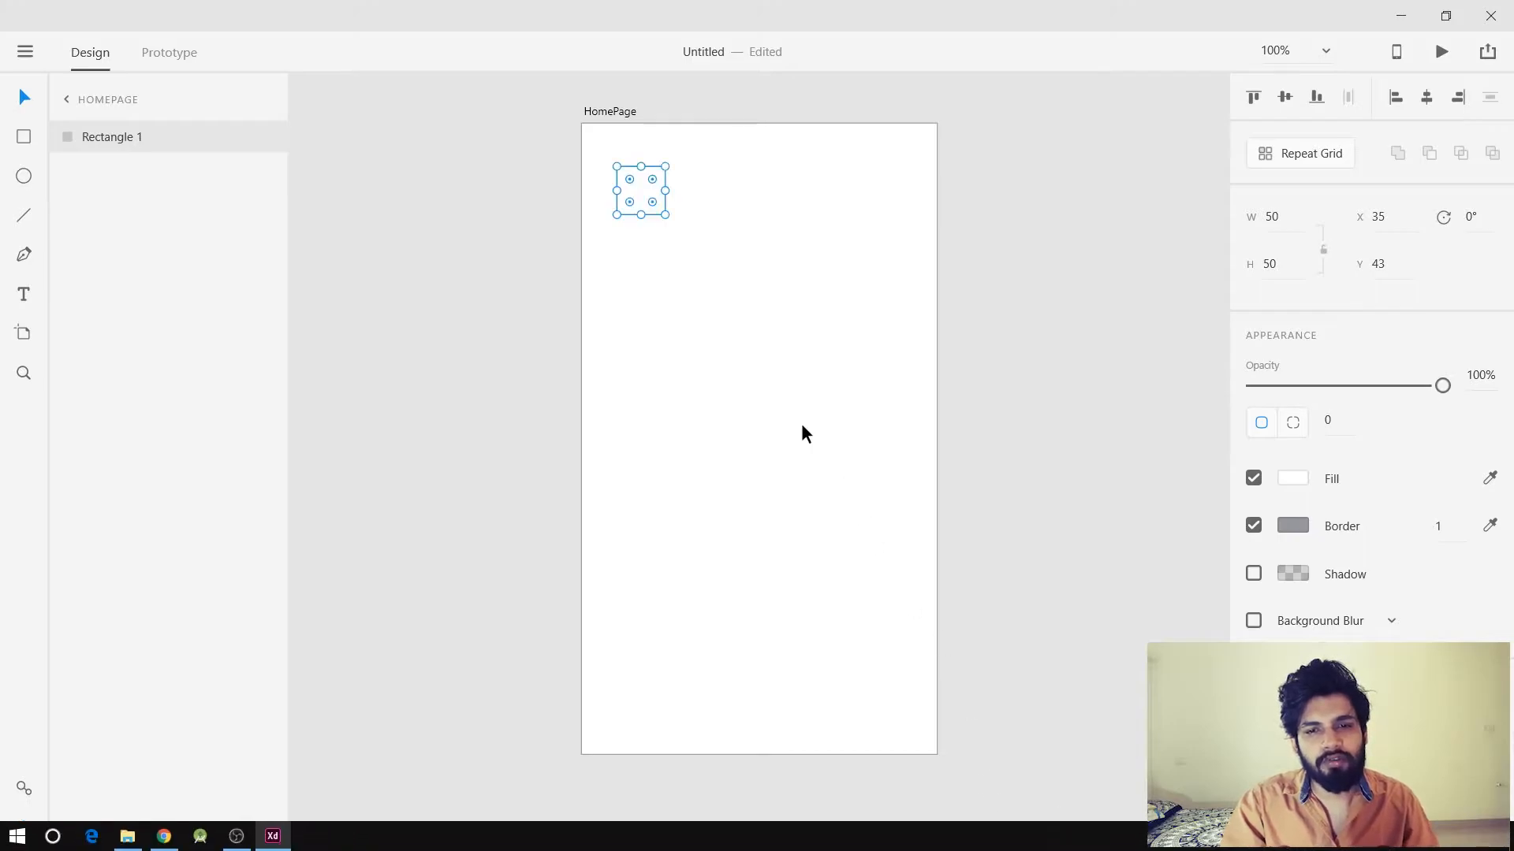
left_click(692, 285)
left_click_drag(644, 193, 631, 172)
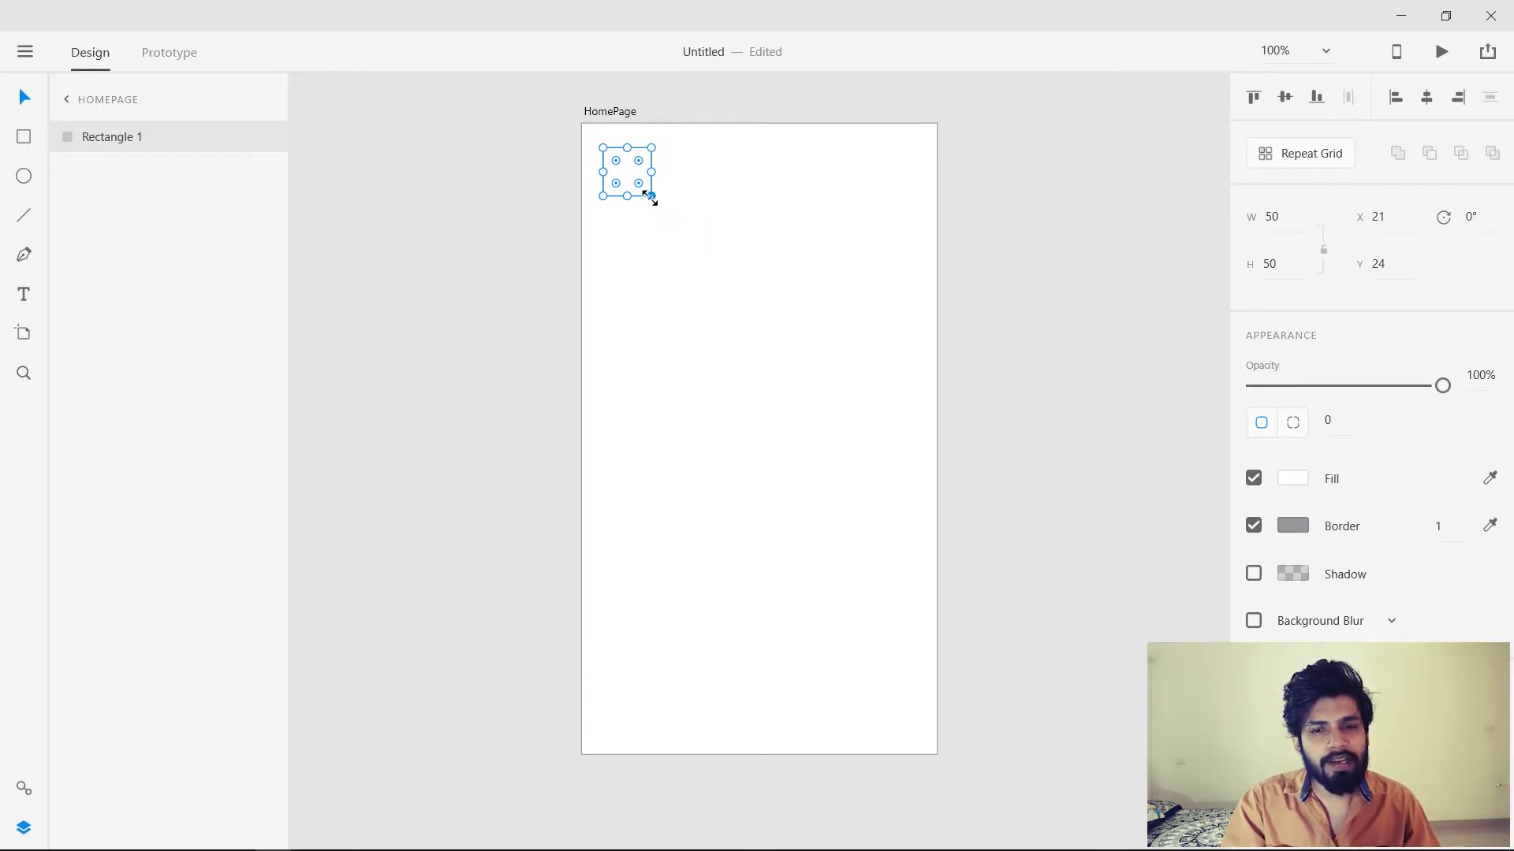
- Enlarge the square proportionally from its lower-right corner to about 313 x 313
left_click_drag(651, 196, 780, 331)
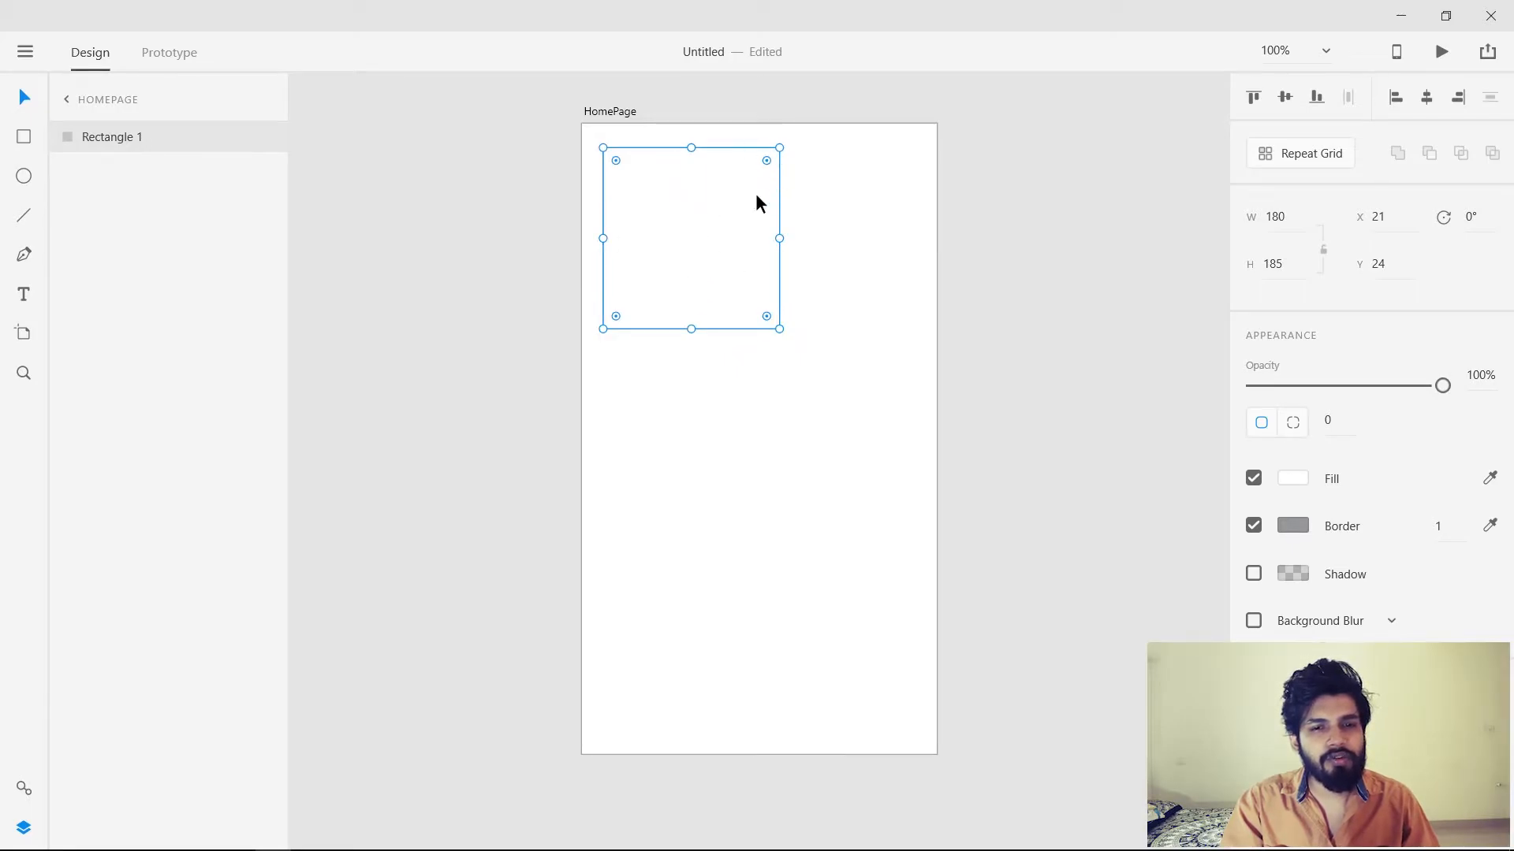
key("ctrl+z")
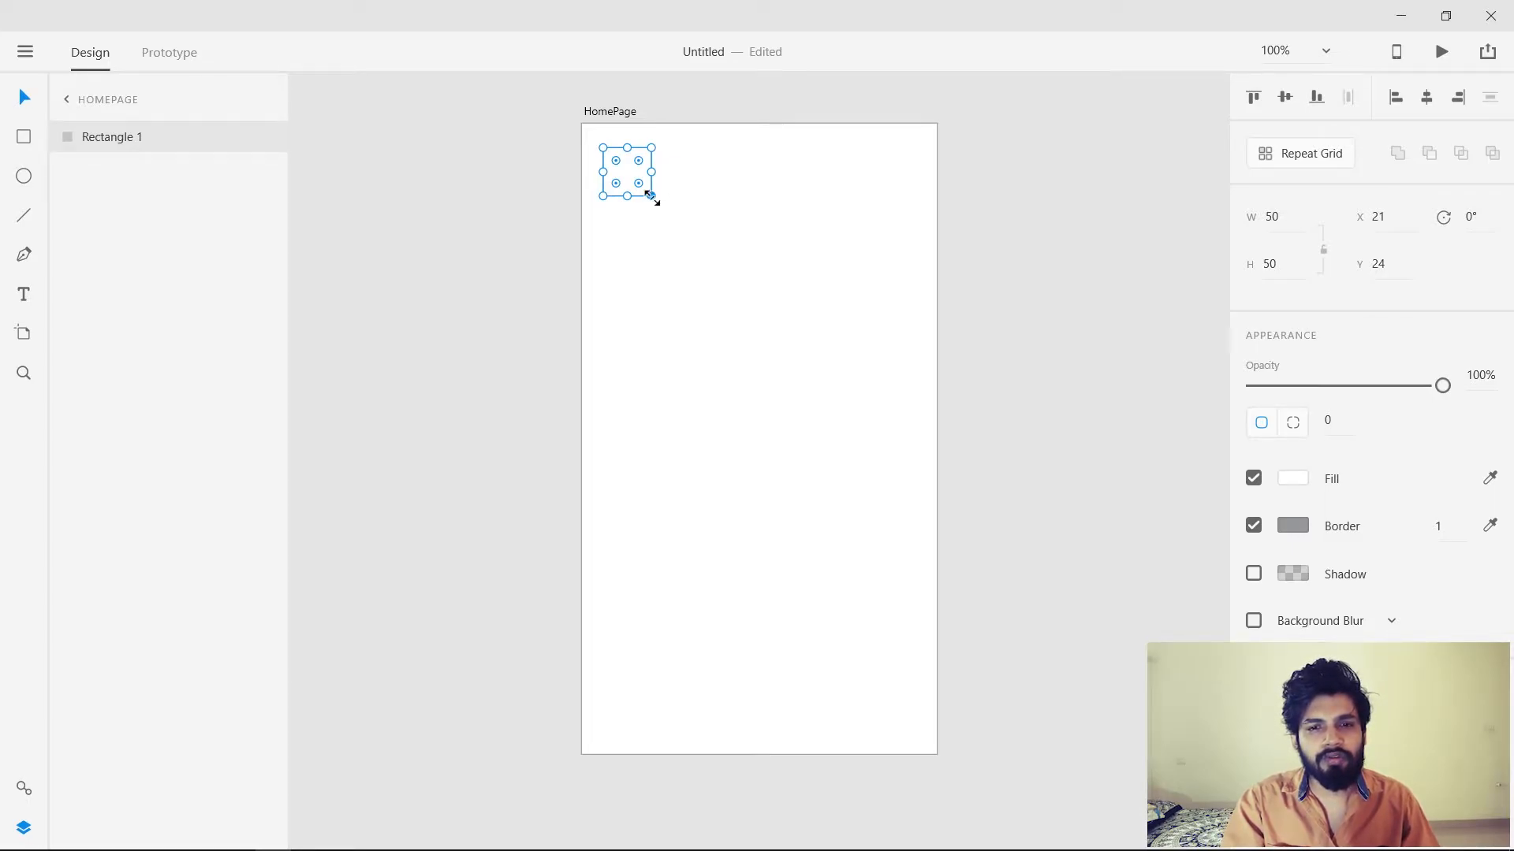
left_click_drag(651, 198, 897, 488)
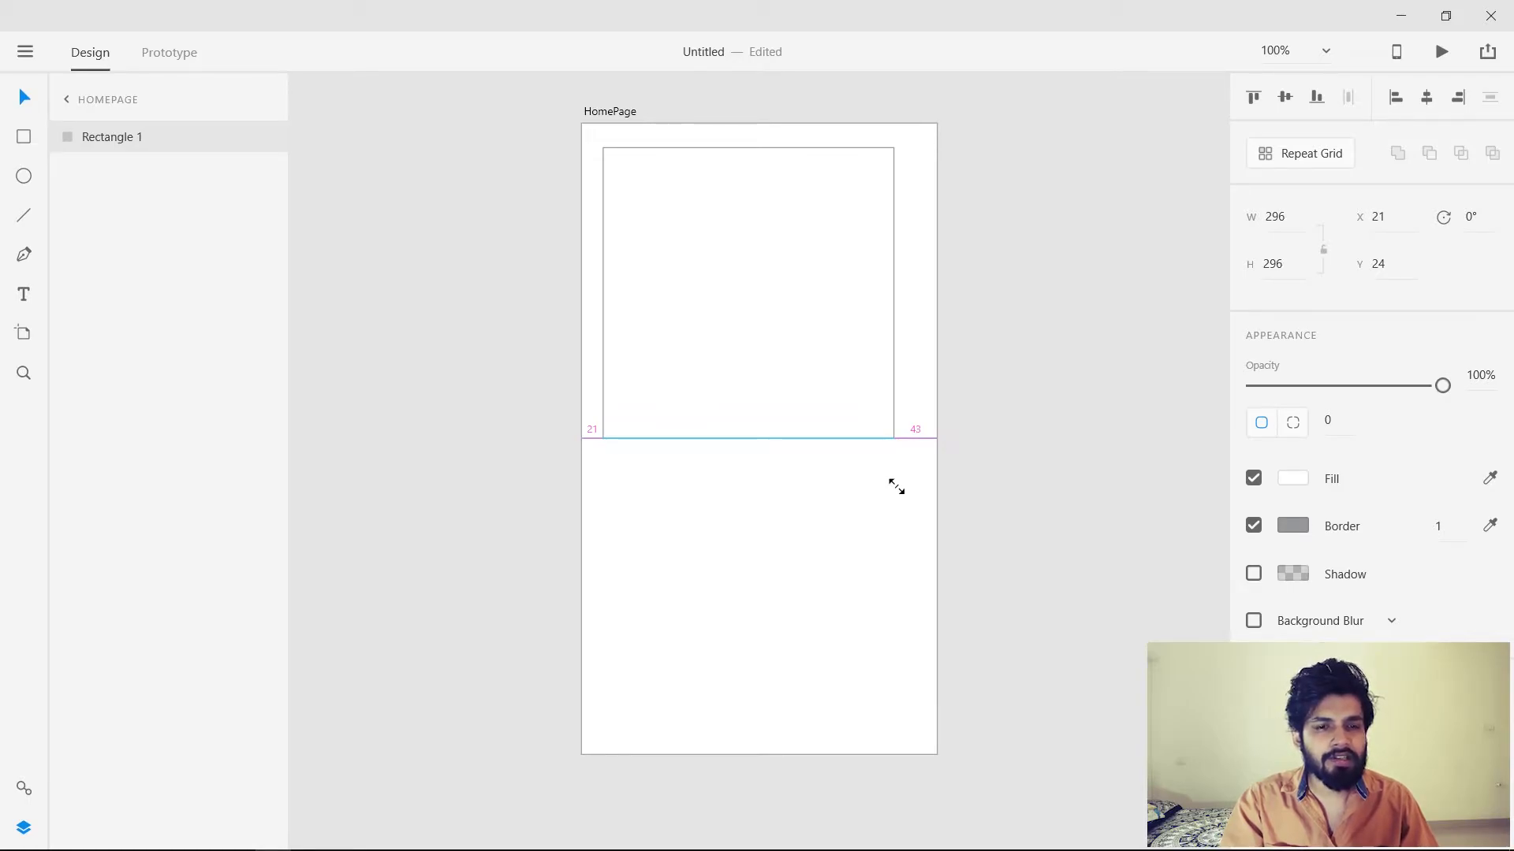
left_click_drag(896, 488, 909, 504)
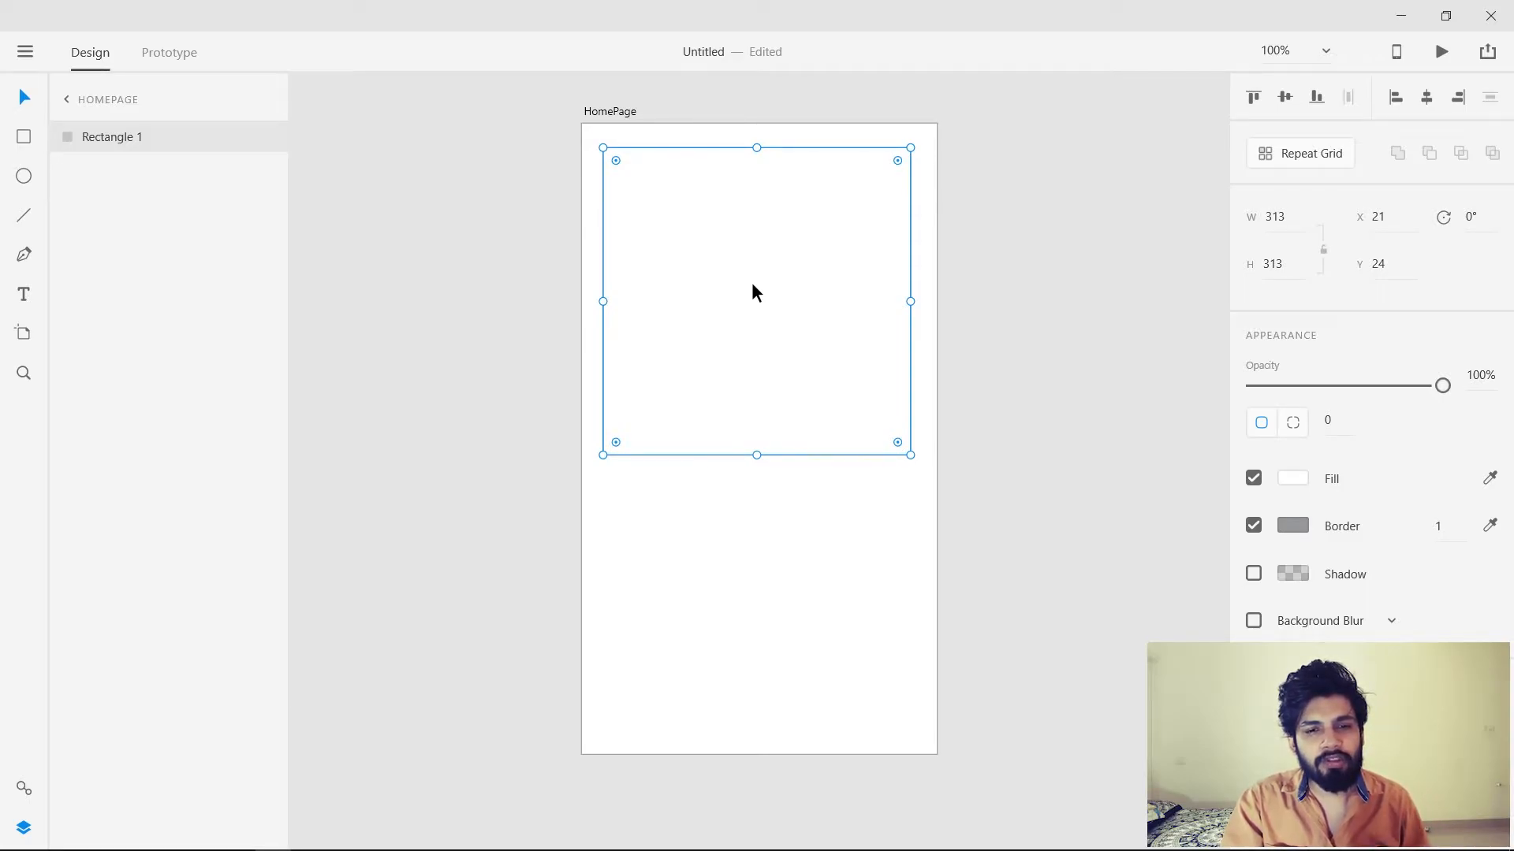
- Try resizing the square symmetrically about its centre, first from a corner and then from a side, undoing each change
key("alt")
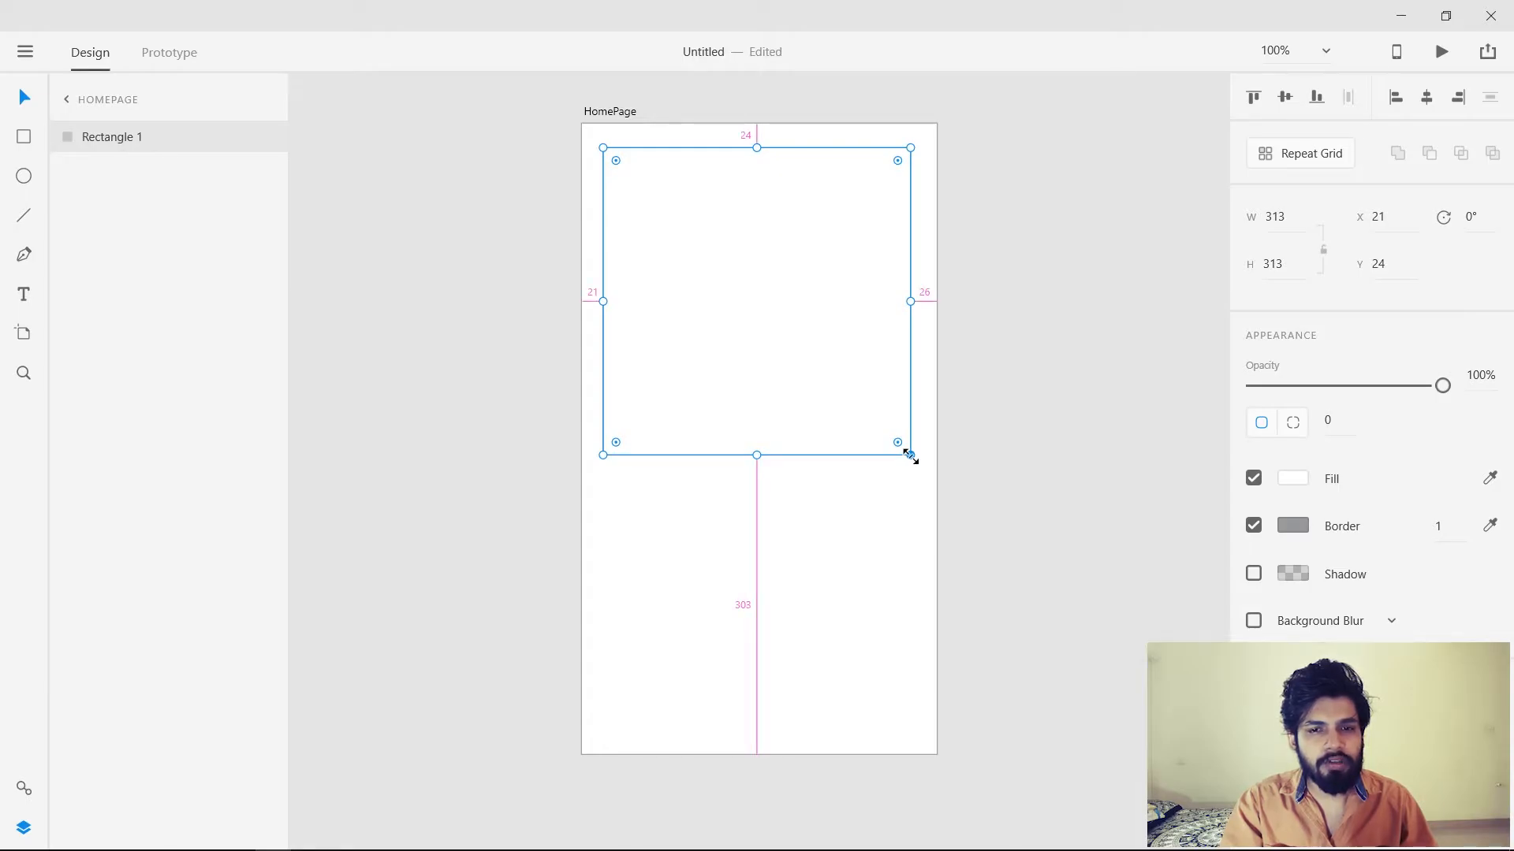
mouse_move(911, 456)
left_mouse_down()
mouse_move(781, 300)
mouse_move(848, 392)
mouse_move(909, 428)
left_mouse_up()
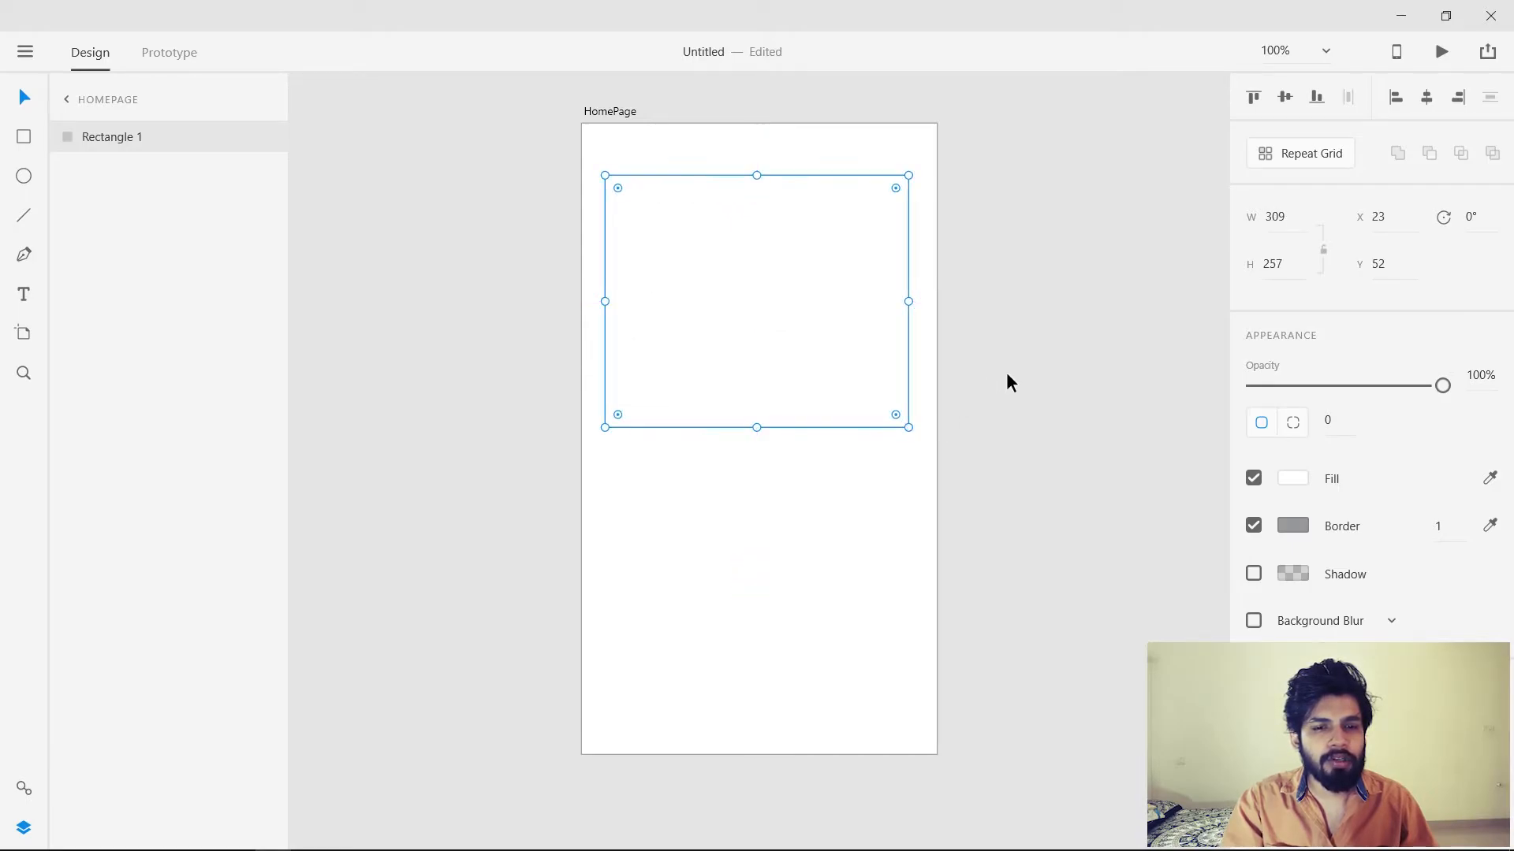
key("ctrl+z")
key("alt")
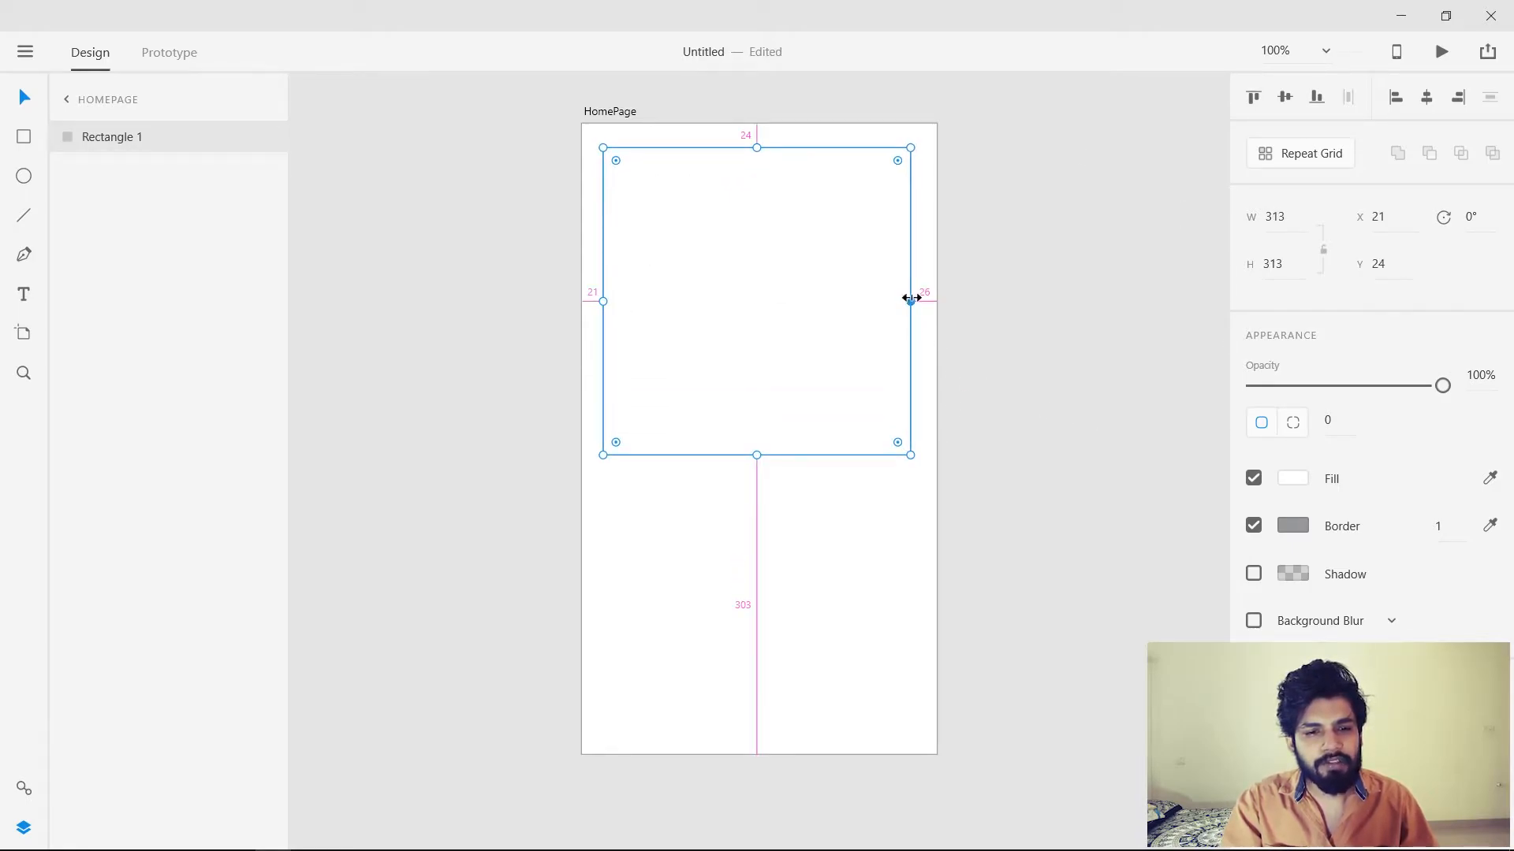
left_click_drag(912, 299, 857, 299)
key("ctrl+z")
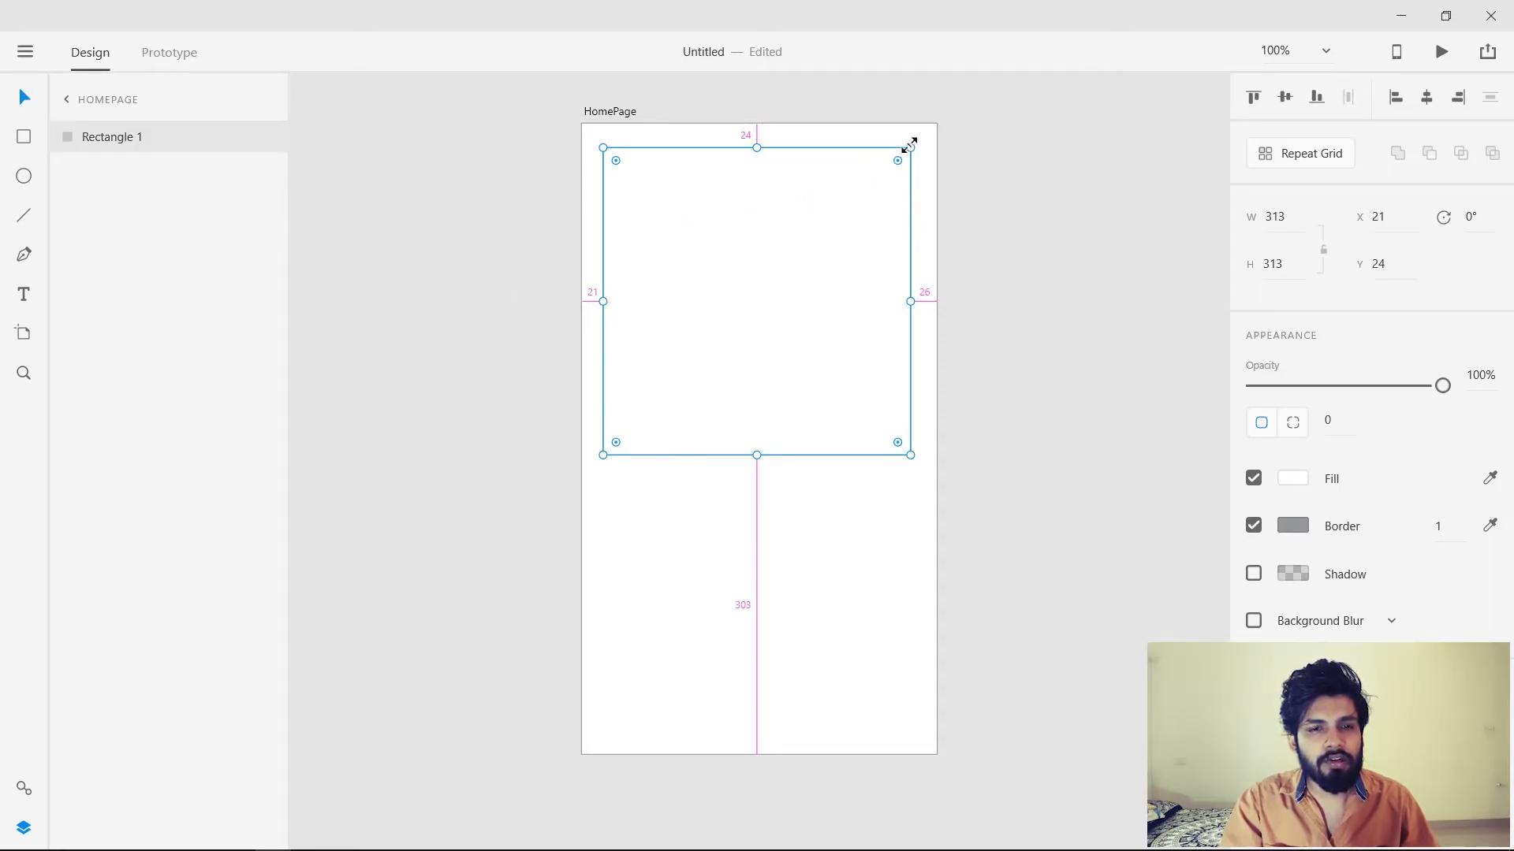
- Scale the square proportionally about its centre to about 297 x 297 and move it to about X 32, Y 38
mouse_move(910, 147)
left_mouse_down()
mouse_move(844, 203)
mouse_move(951, 103)
mouse_move(1020, 64)
mouse_move(827, 226)
mouse_move(852, 179)
mouse_move(914, 160)
mouse_move(915, 141)
mouse_move(797, 263)
mouse_move(913, 152)
mouse_move(828, 268)
mouse_move(932, 157)
left_mouse_up()
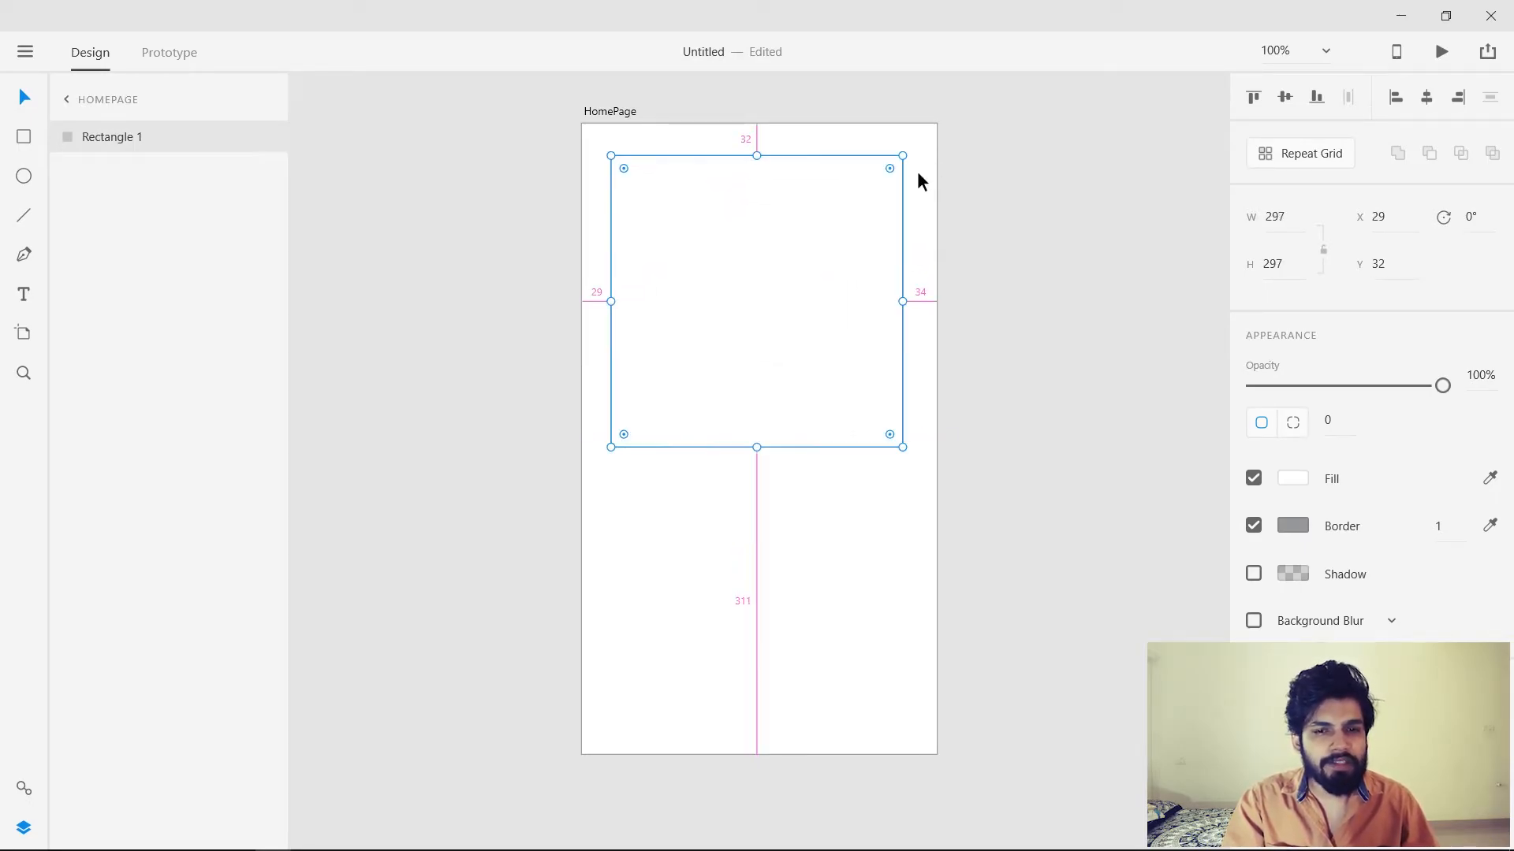
left_click_drag(782, 256, 786, 260)
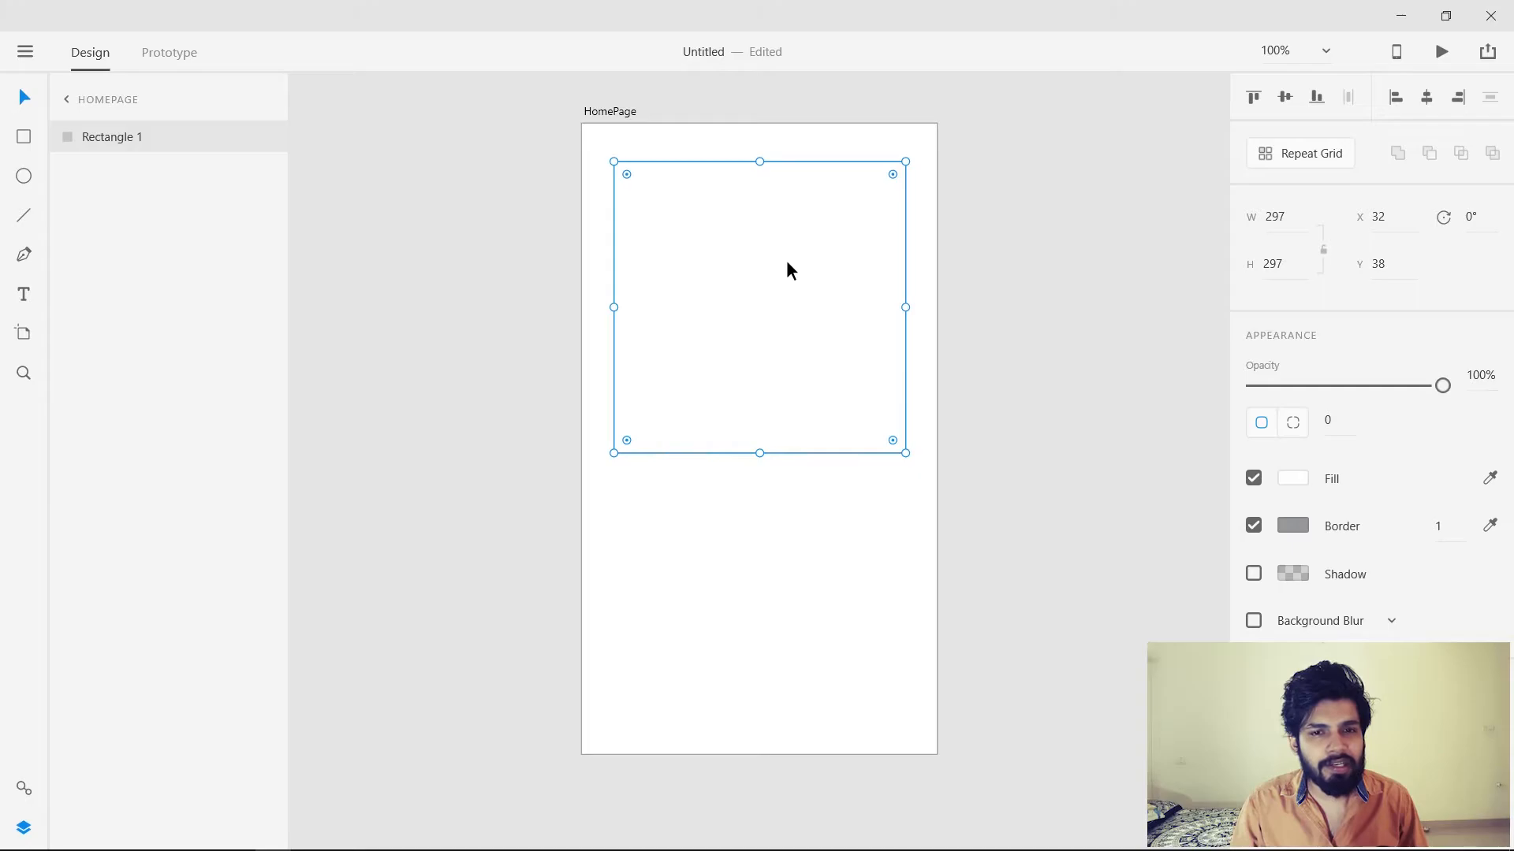
scroll(787, 260, "up", 1)
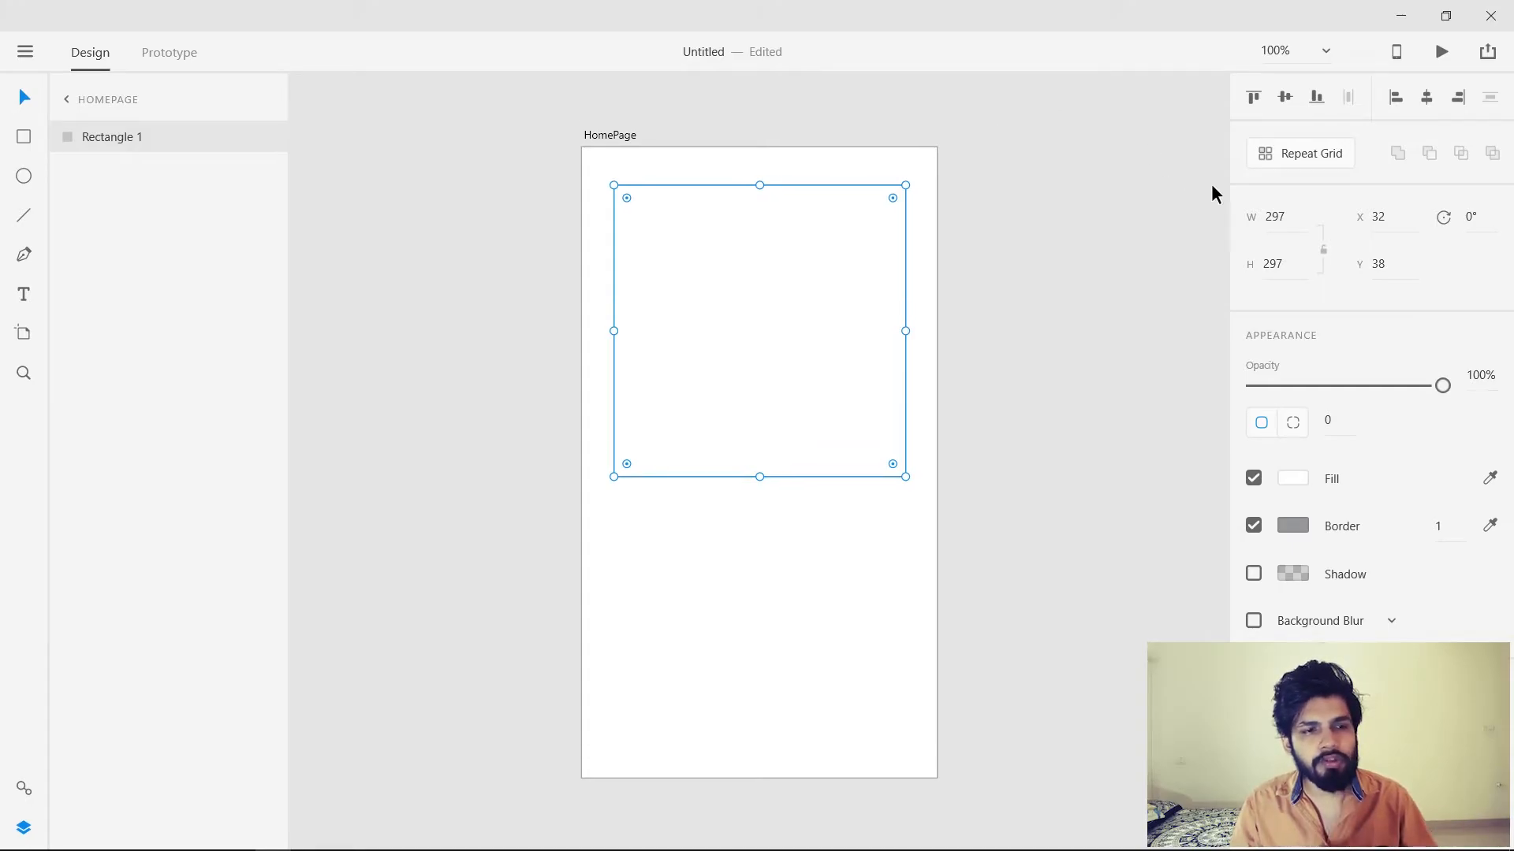
left_click(1275, 217)
left_click(1281, 268)
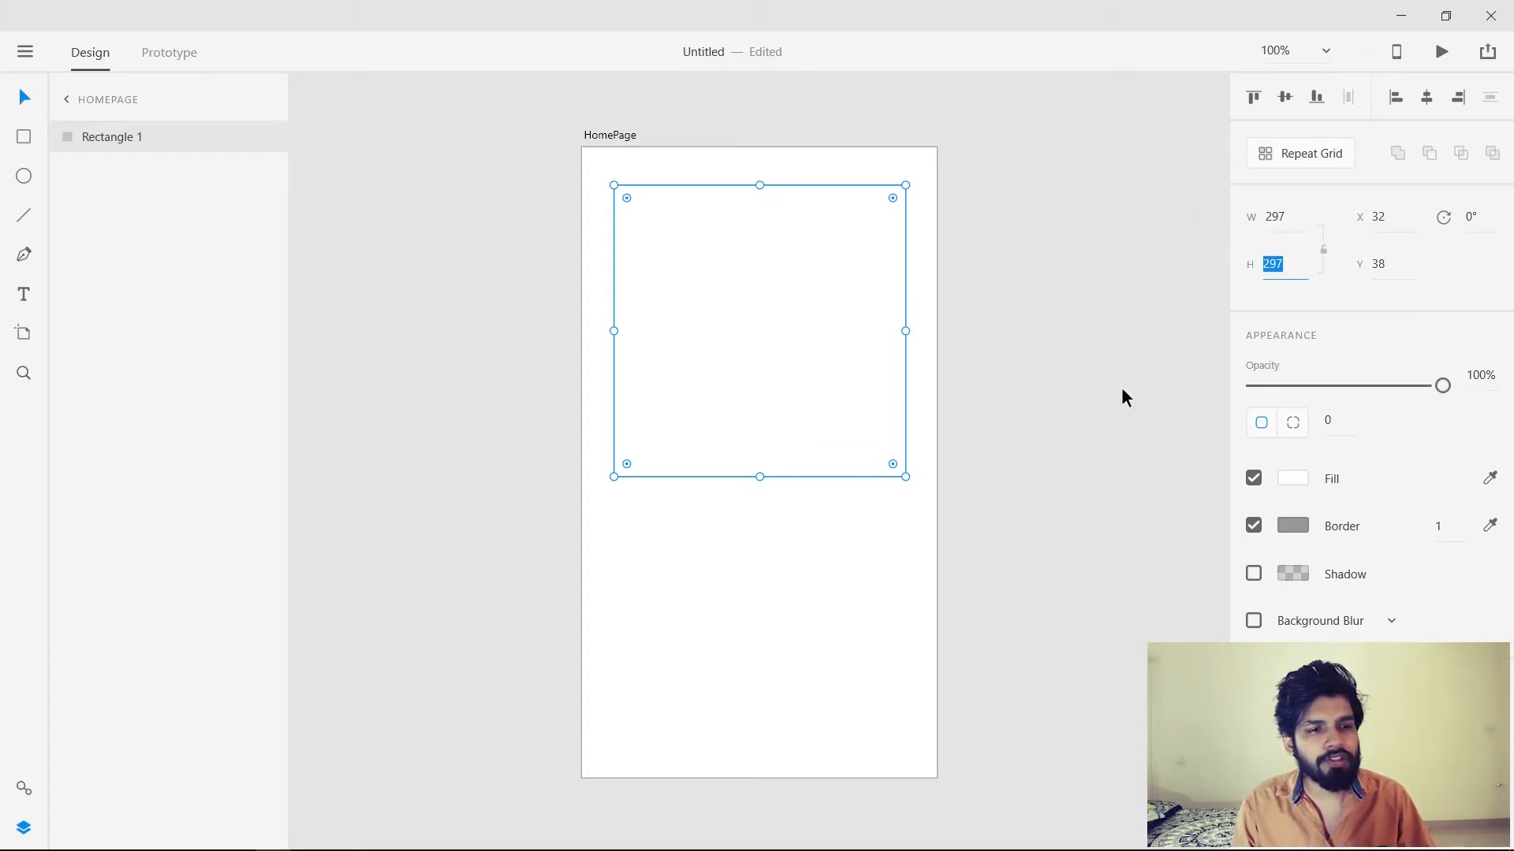
left_click(1025, 451)
- Turn off the fill of the square on the HomePage artboard, keeping its border
left_click(748, 406)
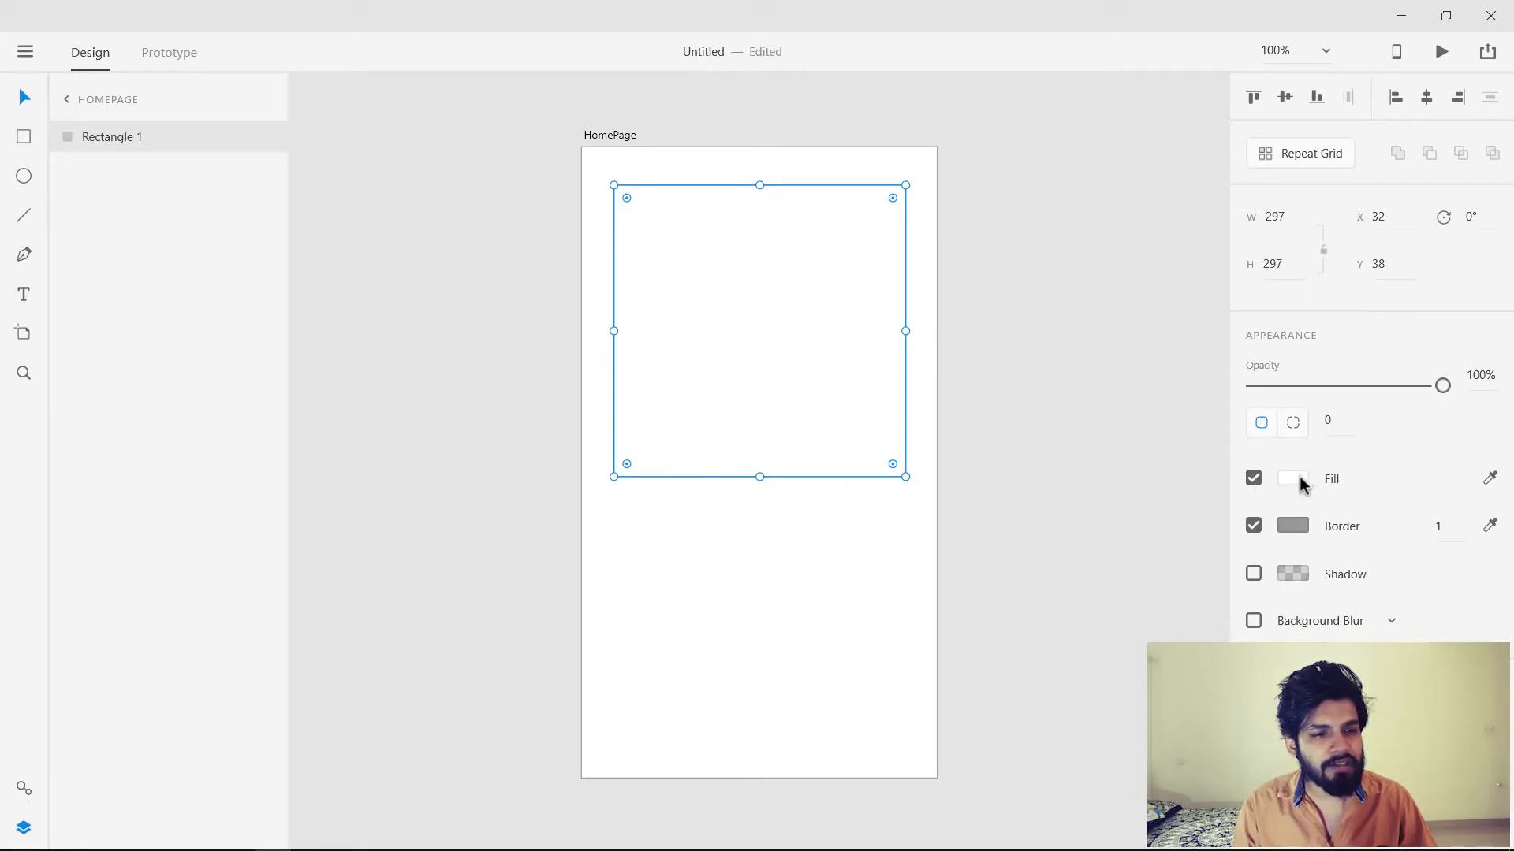
left_click(1254, 480)
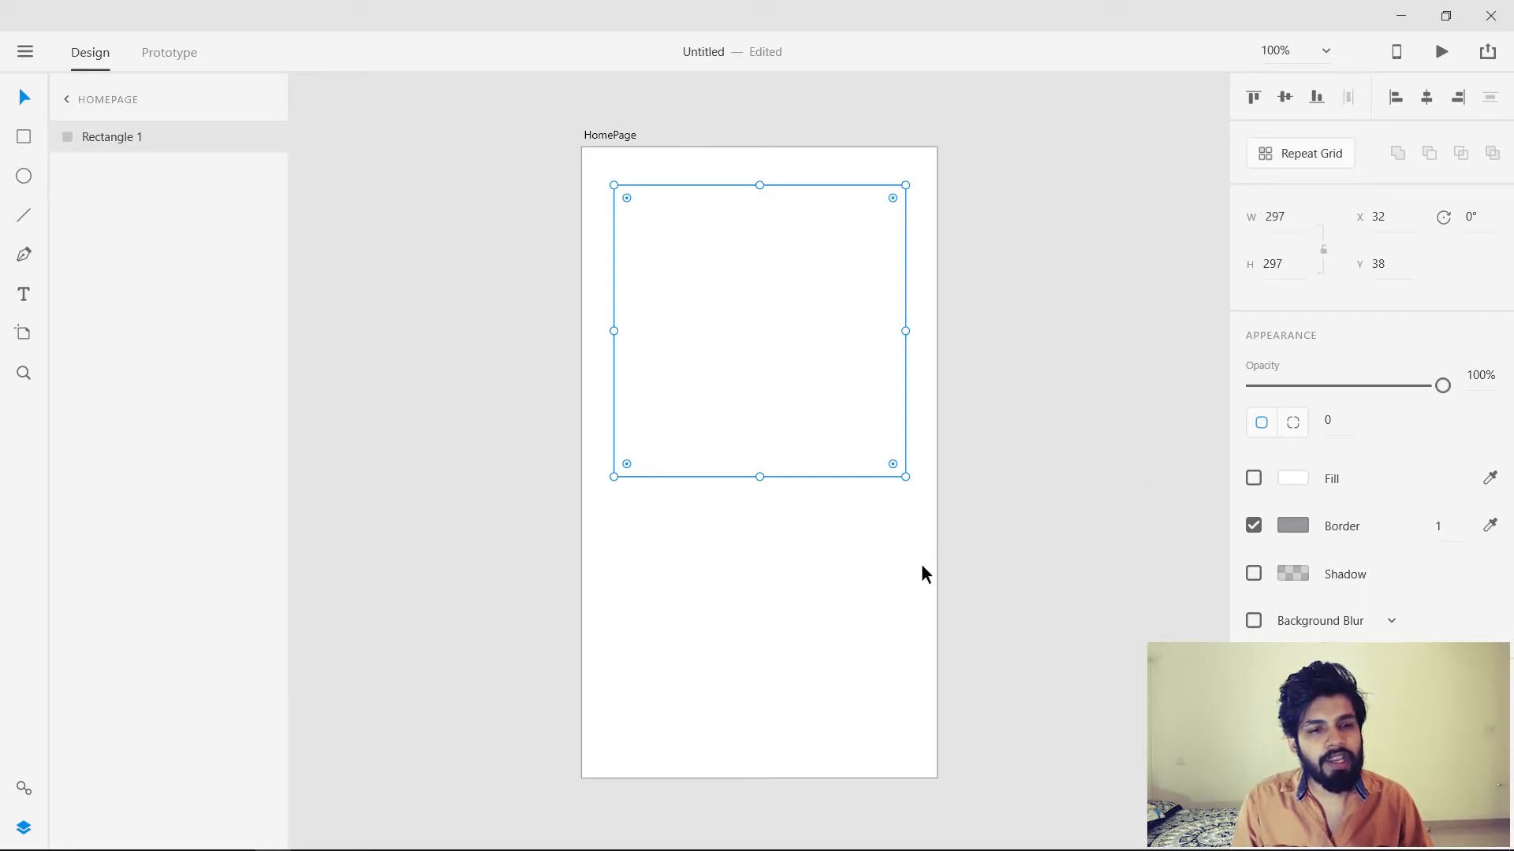
- Test whether the unfilled square can be selected by its empty interior as well as by its border
left_click(778, 348)
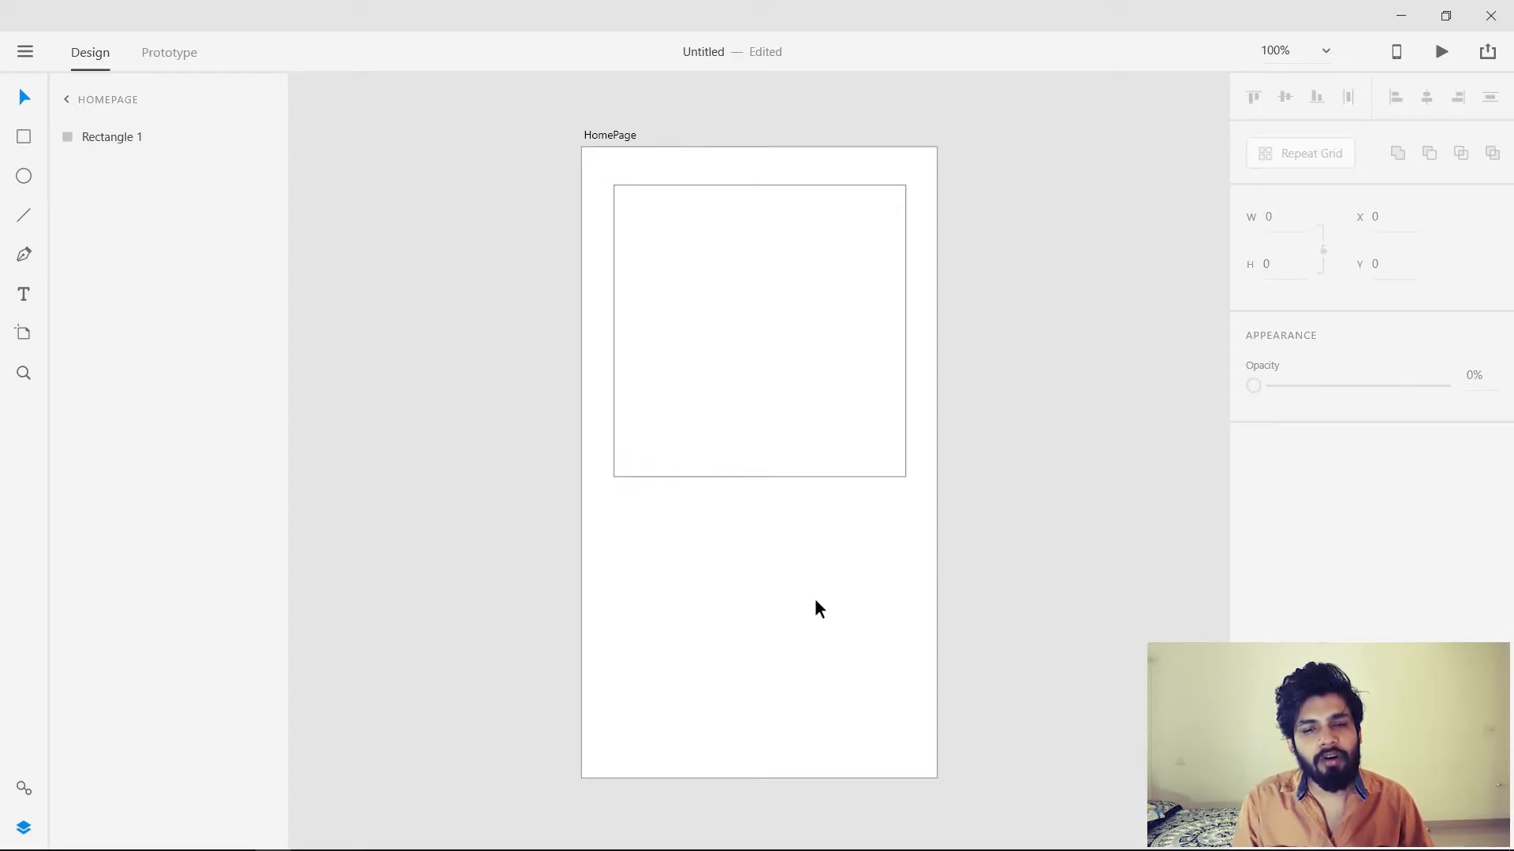
left_click(905, 473)
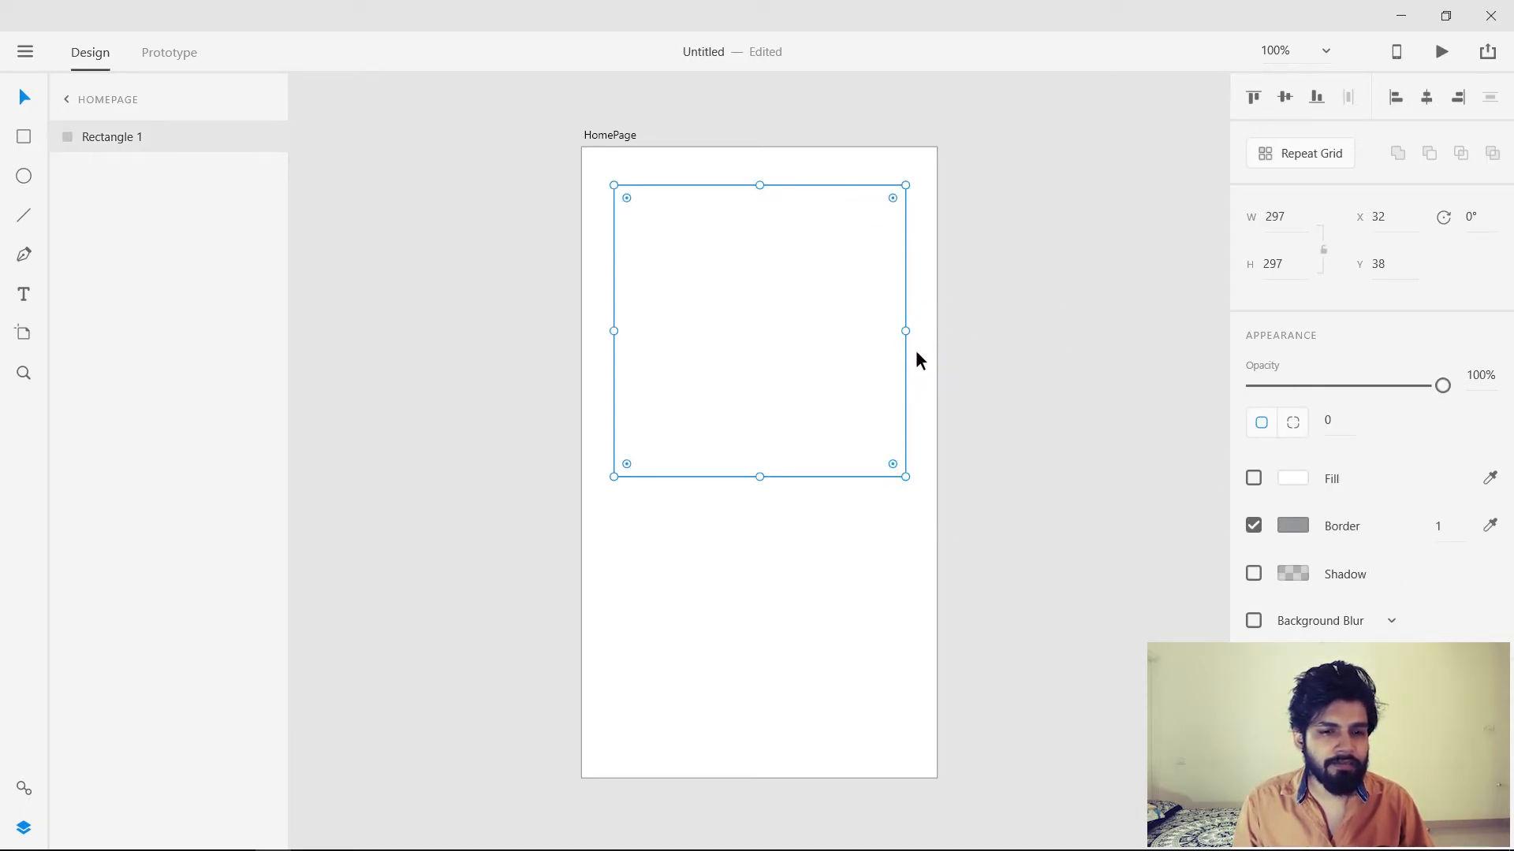
left_click(830, 322)
double_click(737, 234)
left_click(739, 235)
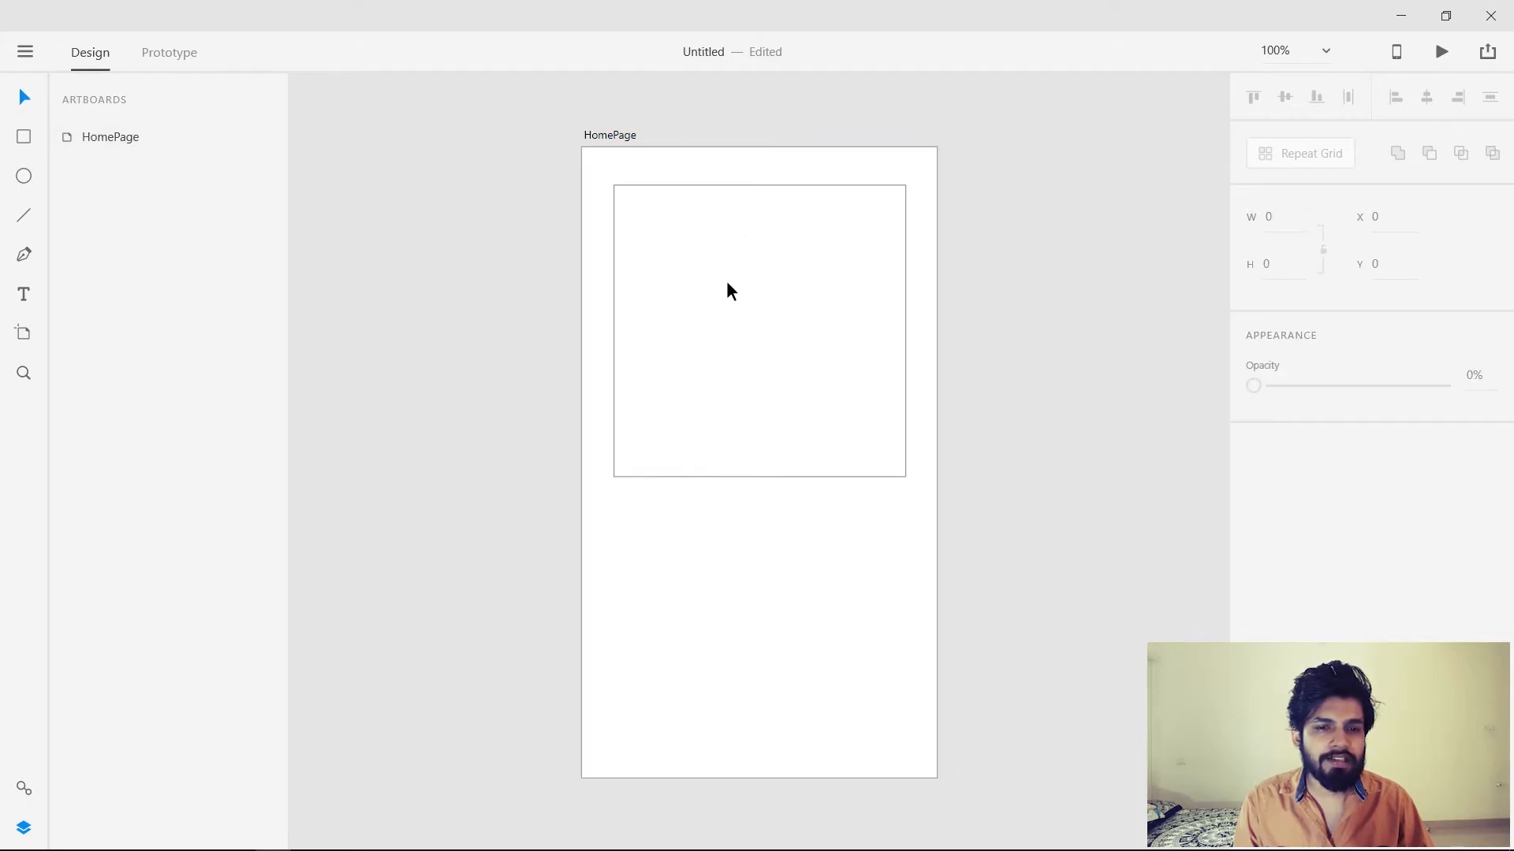
left_click(811, 348)
left_click(761, 300)
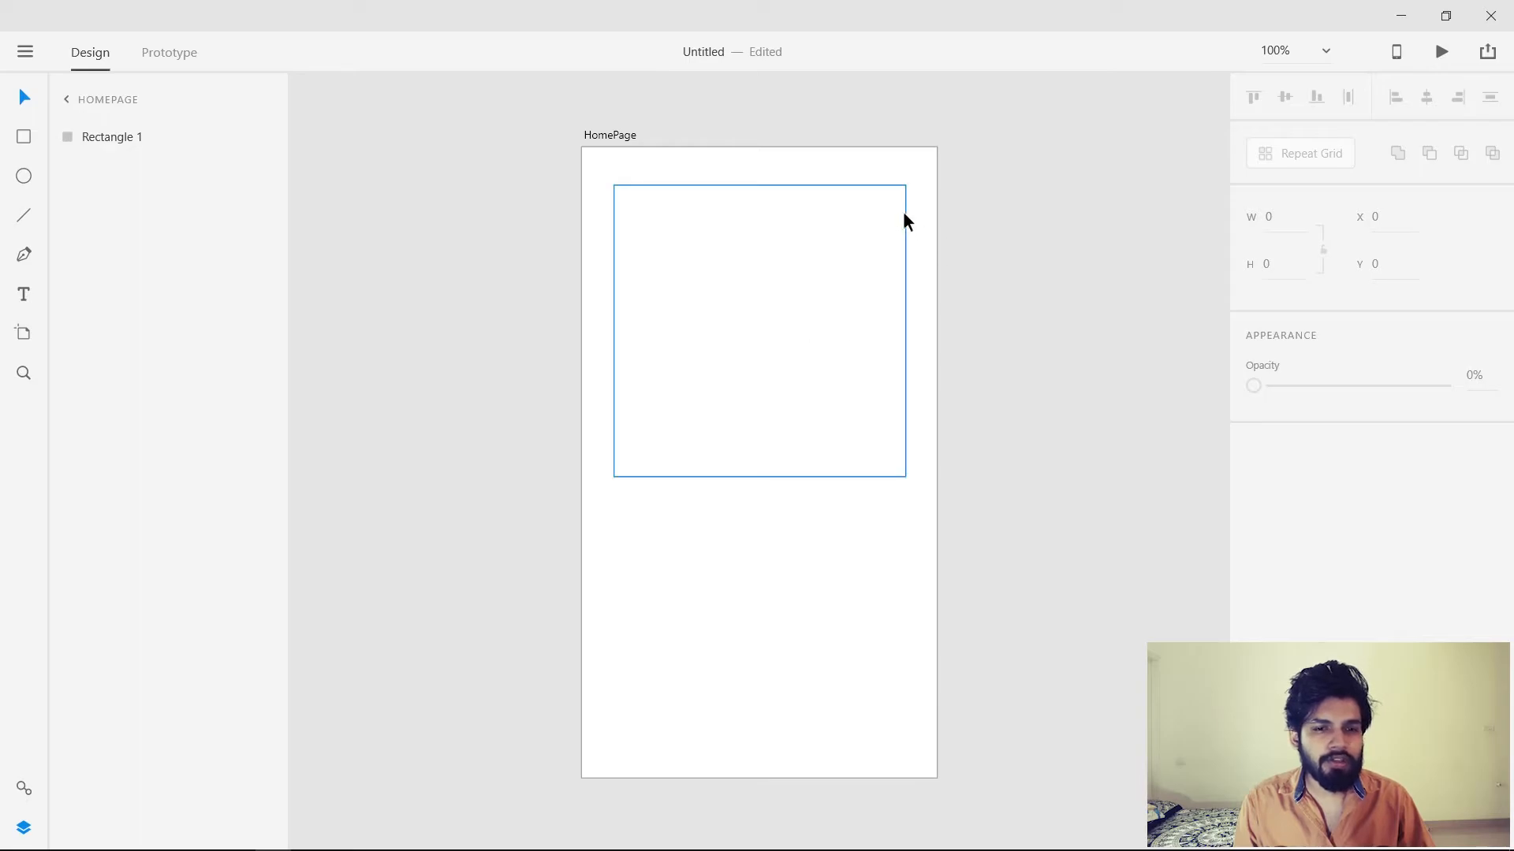
- Turn the fill of the bordered square back on and open its fill colour for editing
left_click(900, 189)
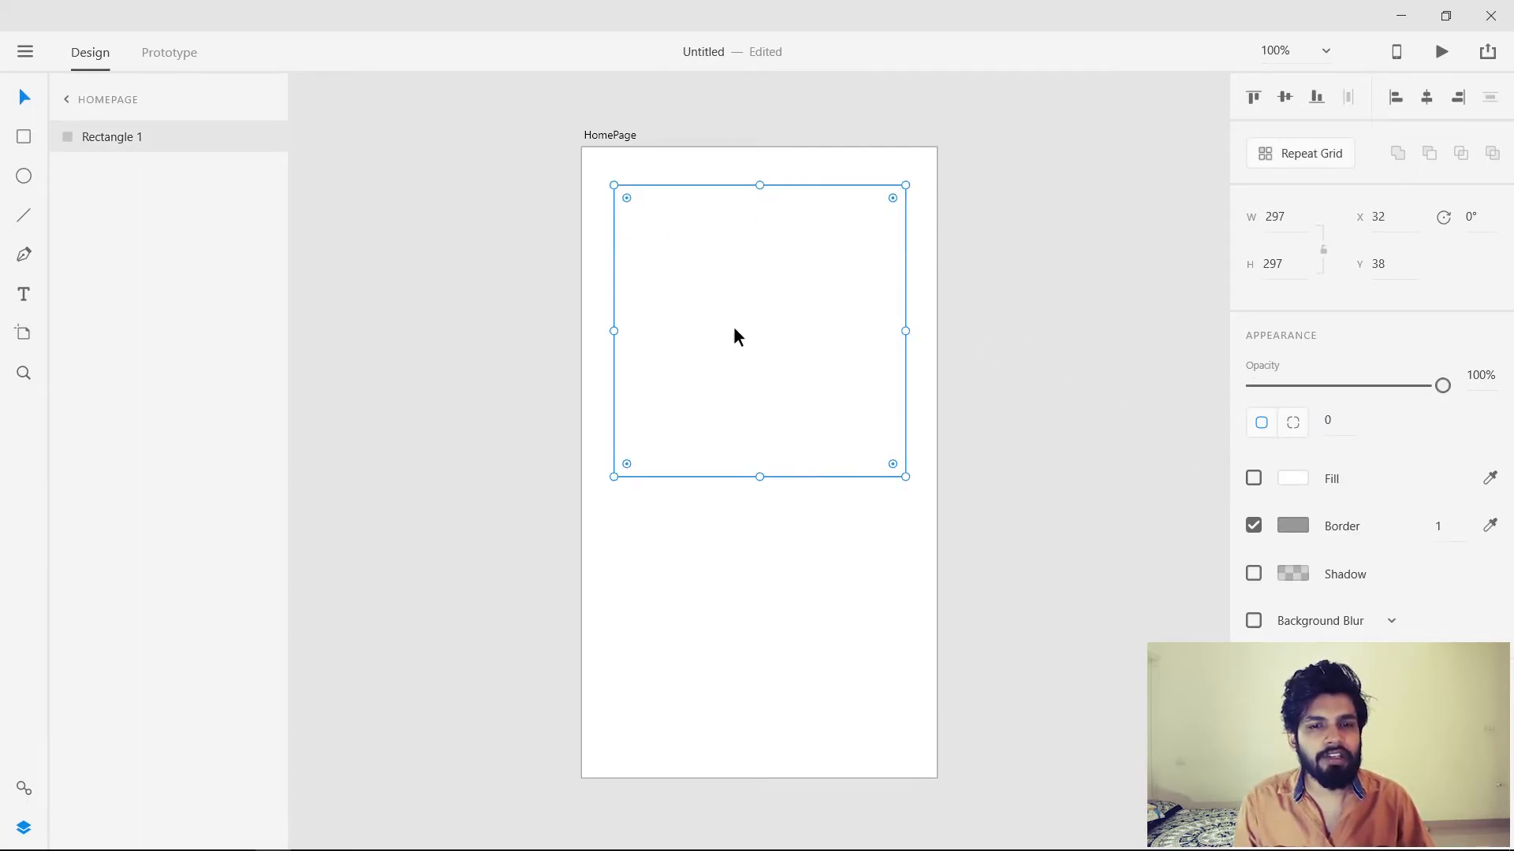
left_click(1253, 478)
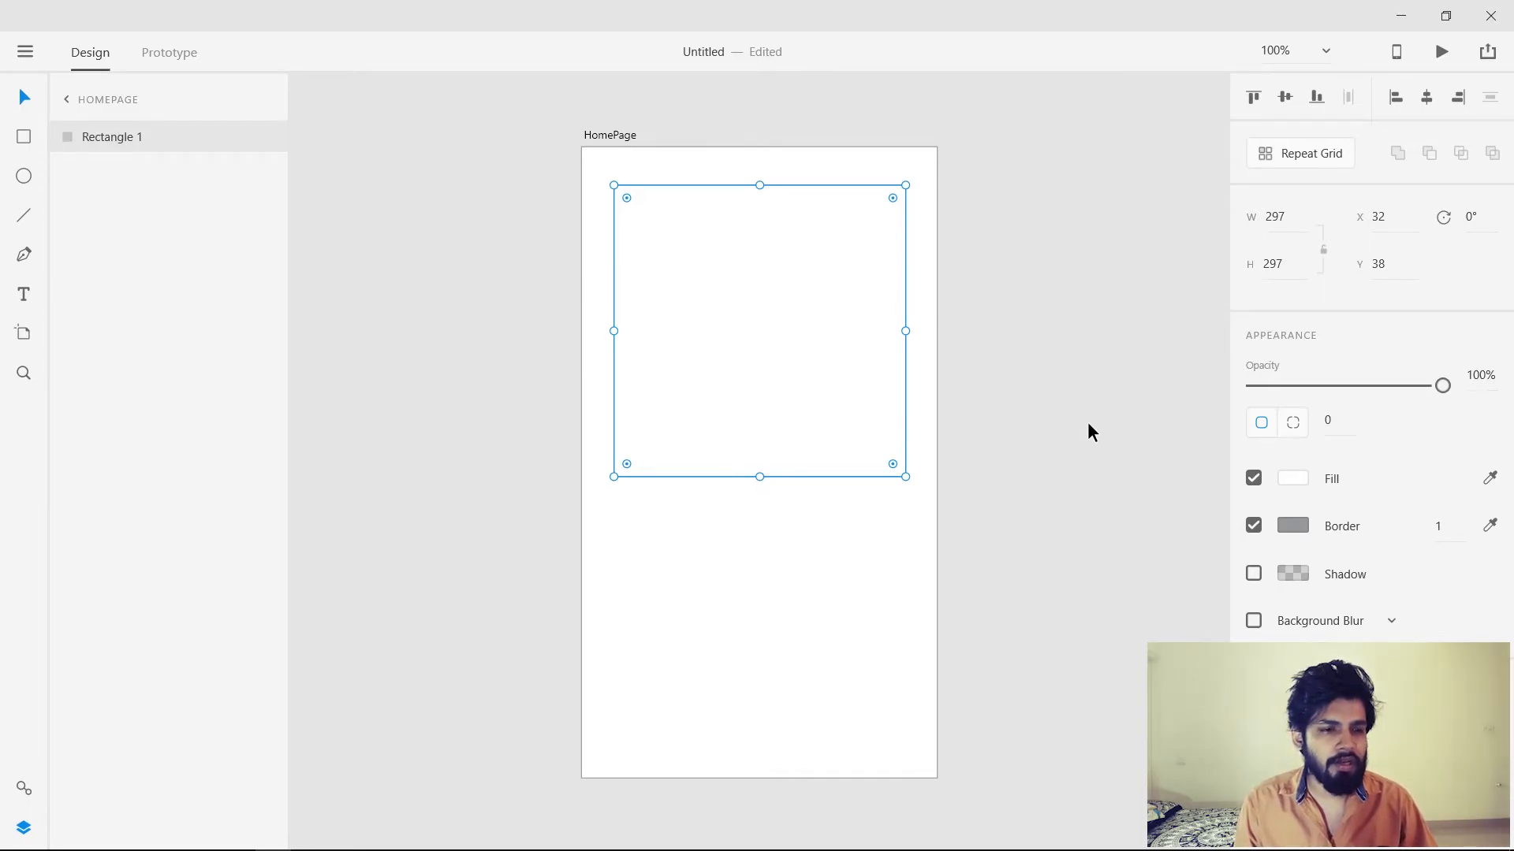
left_click(1293, 479)
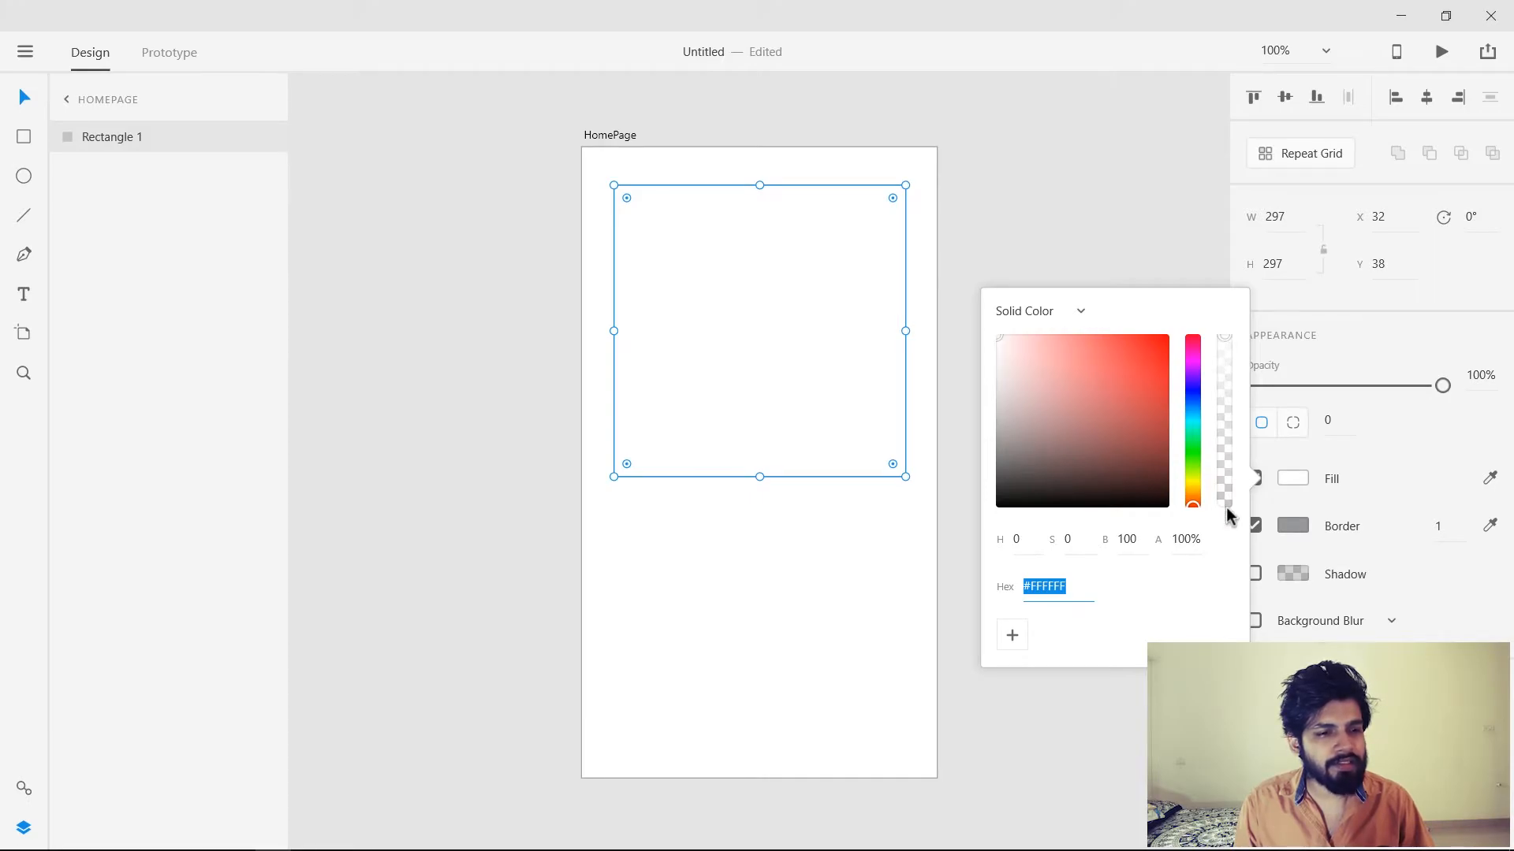
- Try the square's white fill at alpha levels such as 28% and 0%, and return it to 100%
mouse_move(1229, 449)
left_mouse_down()
mouse_move(1227, 465)
mouse_move(1228, 347)
mouse_move(1227, 520)
mouse_move(1227, 443)
mouse_move(1231, 477)
mouse_move(1228, 465)
left_mouse_up()
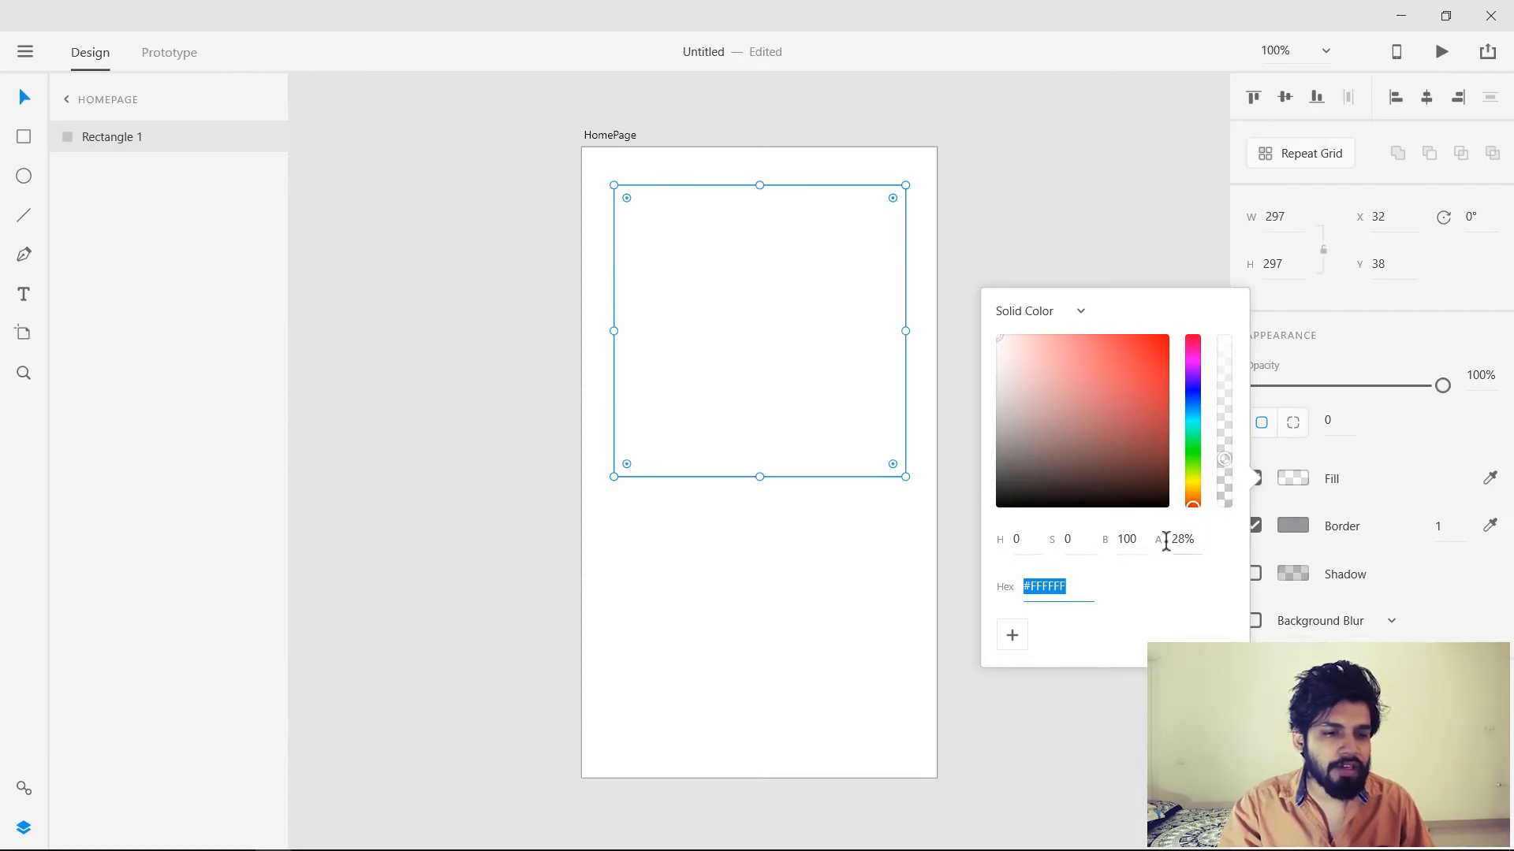
left_click_drag(1228, 465, 1224, 334)
left_click(1227, 508)
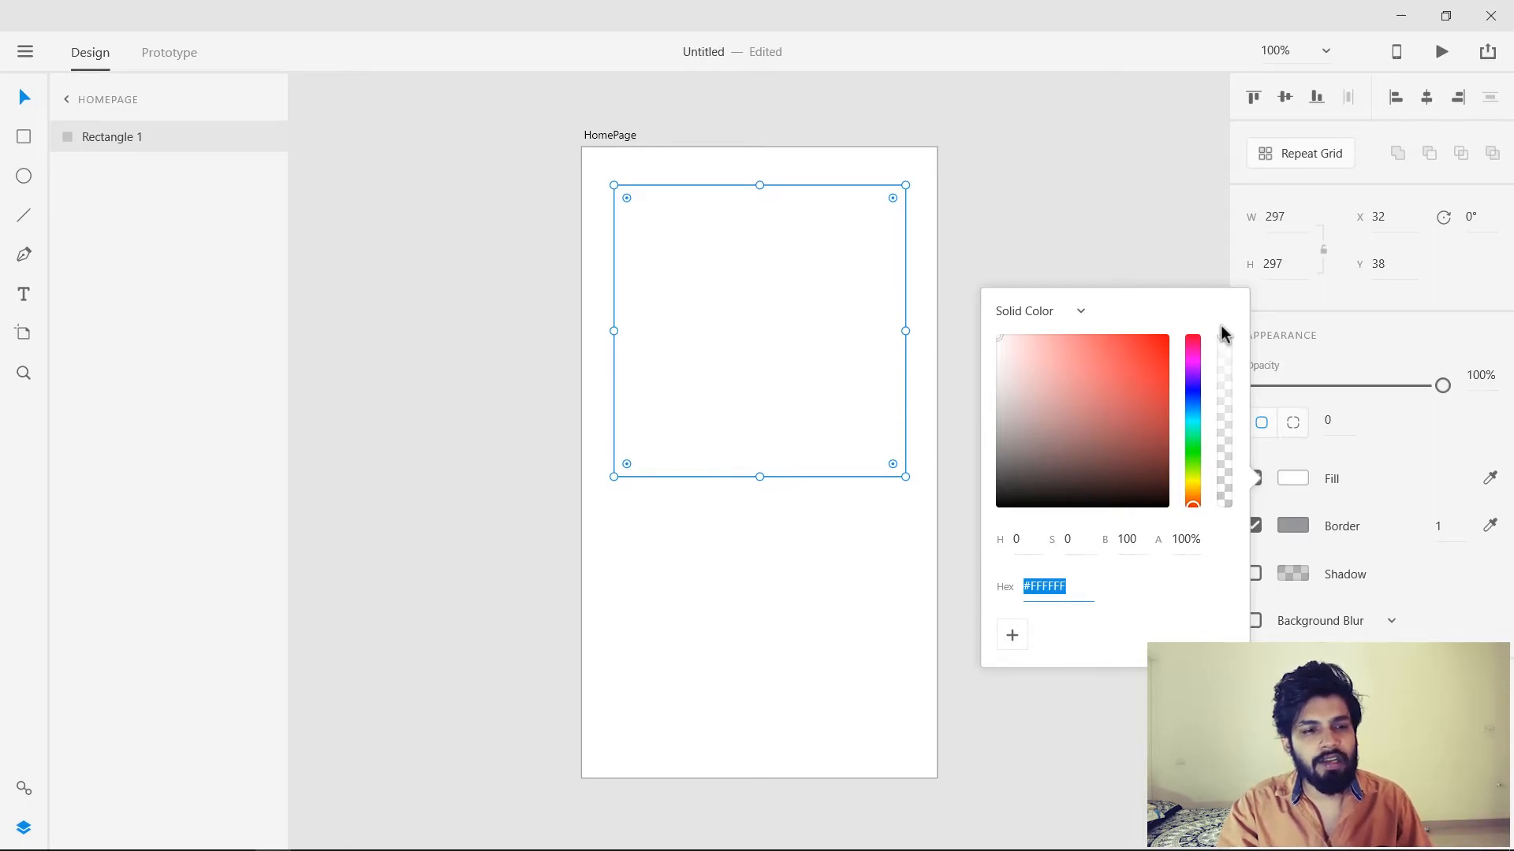
left_click_drag(1227, 345, 1206, 549)
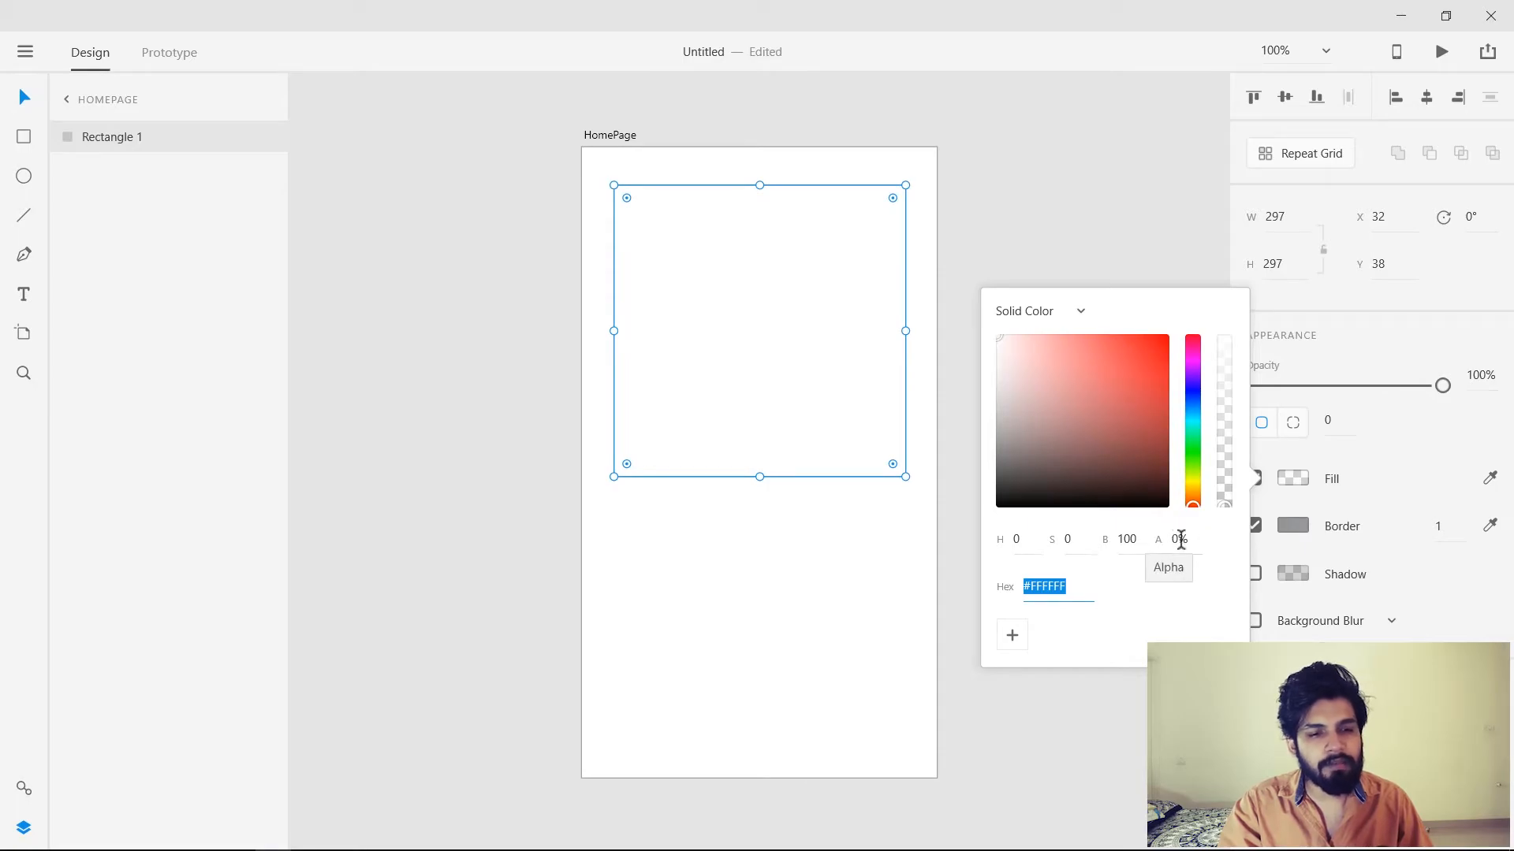
left_click_drag(1224, 508, 1224, 337)
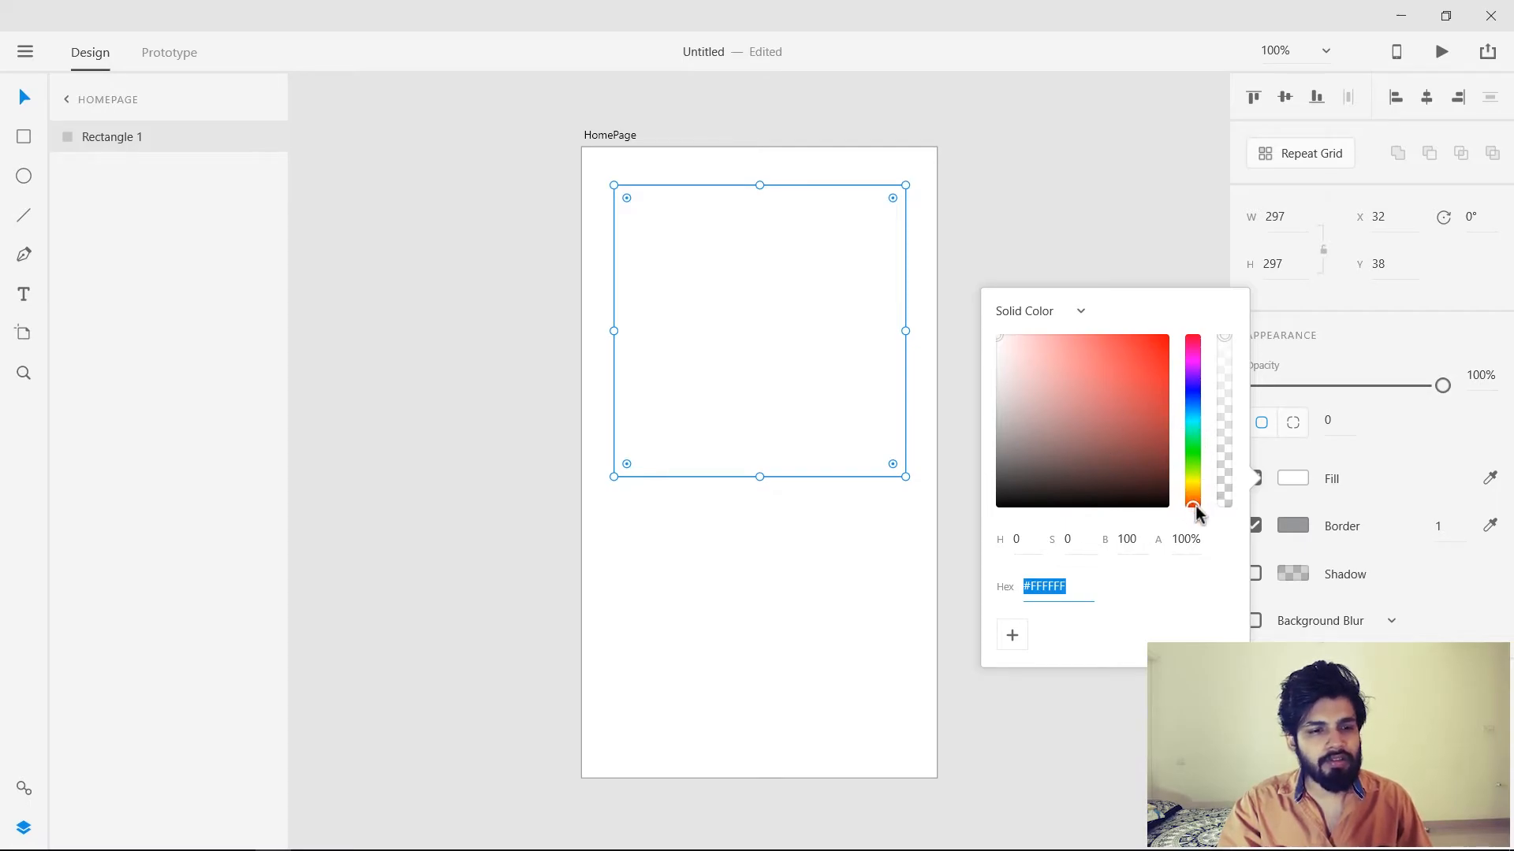
- Try fill hues 178 and 360 and shades such as #0D0202 and #FF0000 on the square, and return it to white
left_click_drag(1194, 505, 1194, 425)
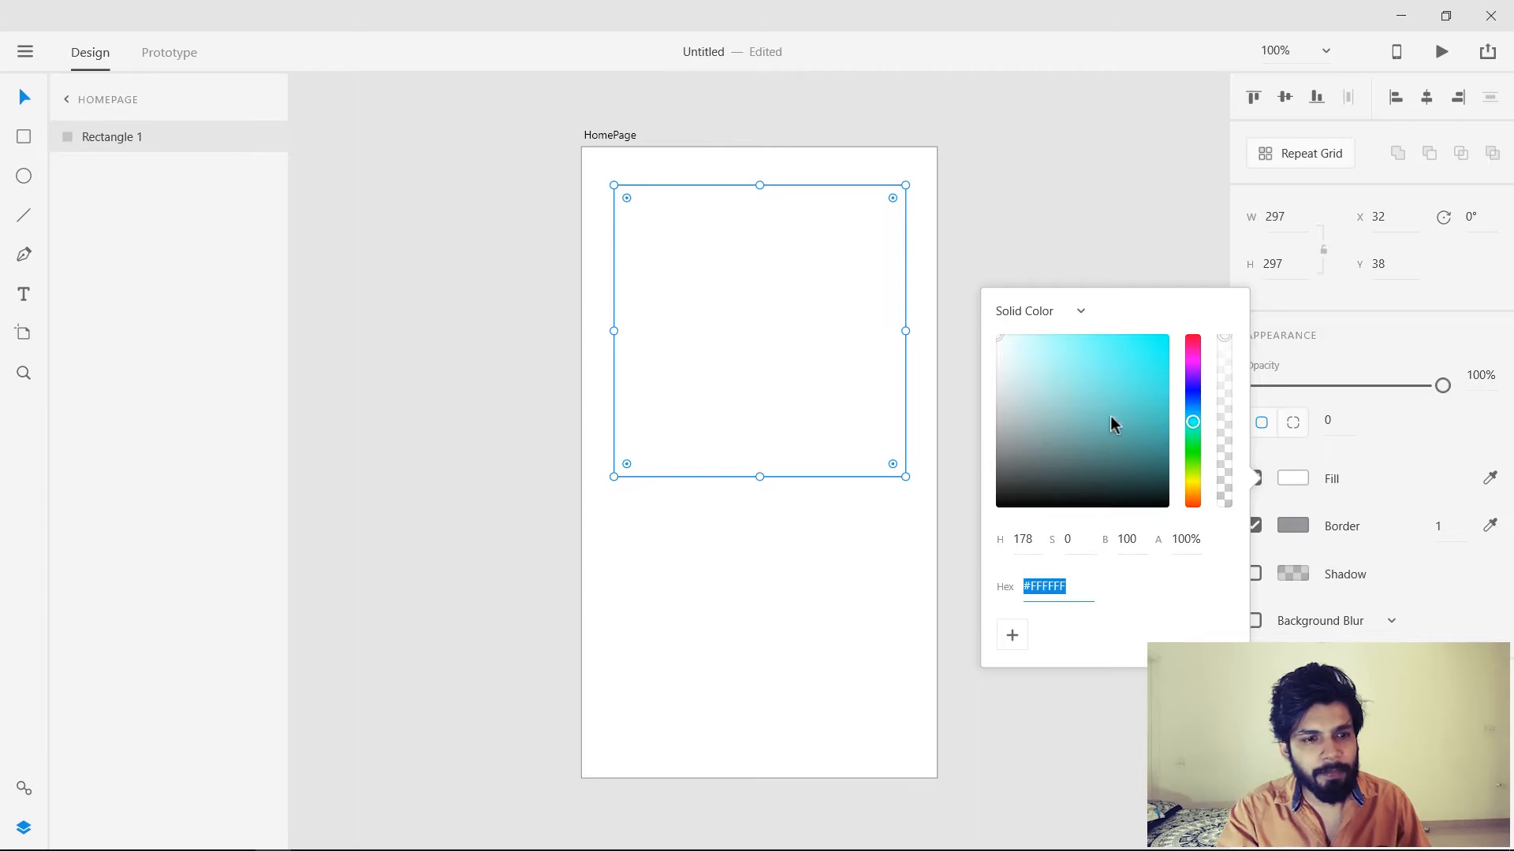
left_click_drag(1194, 423, 1212, 290)
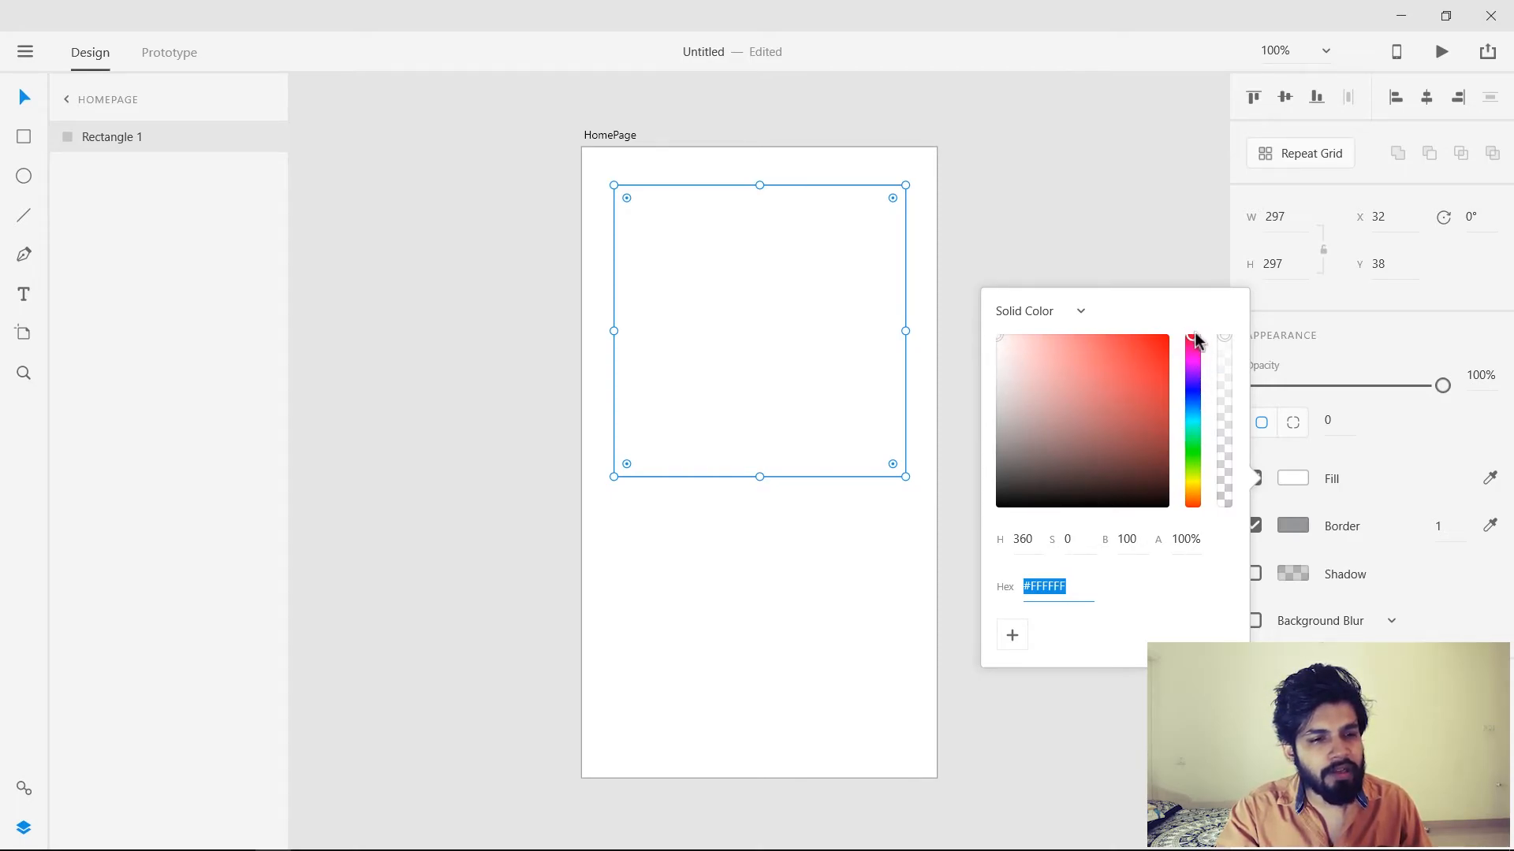
left_click_drag(1047, 366, 1146, 500)
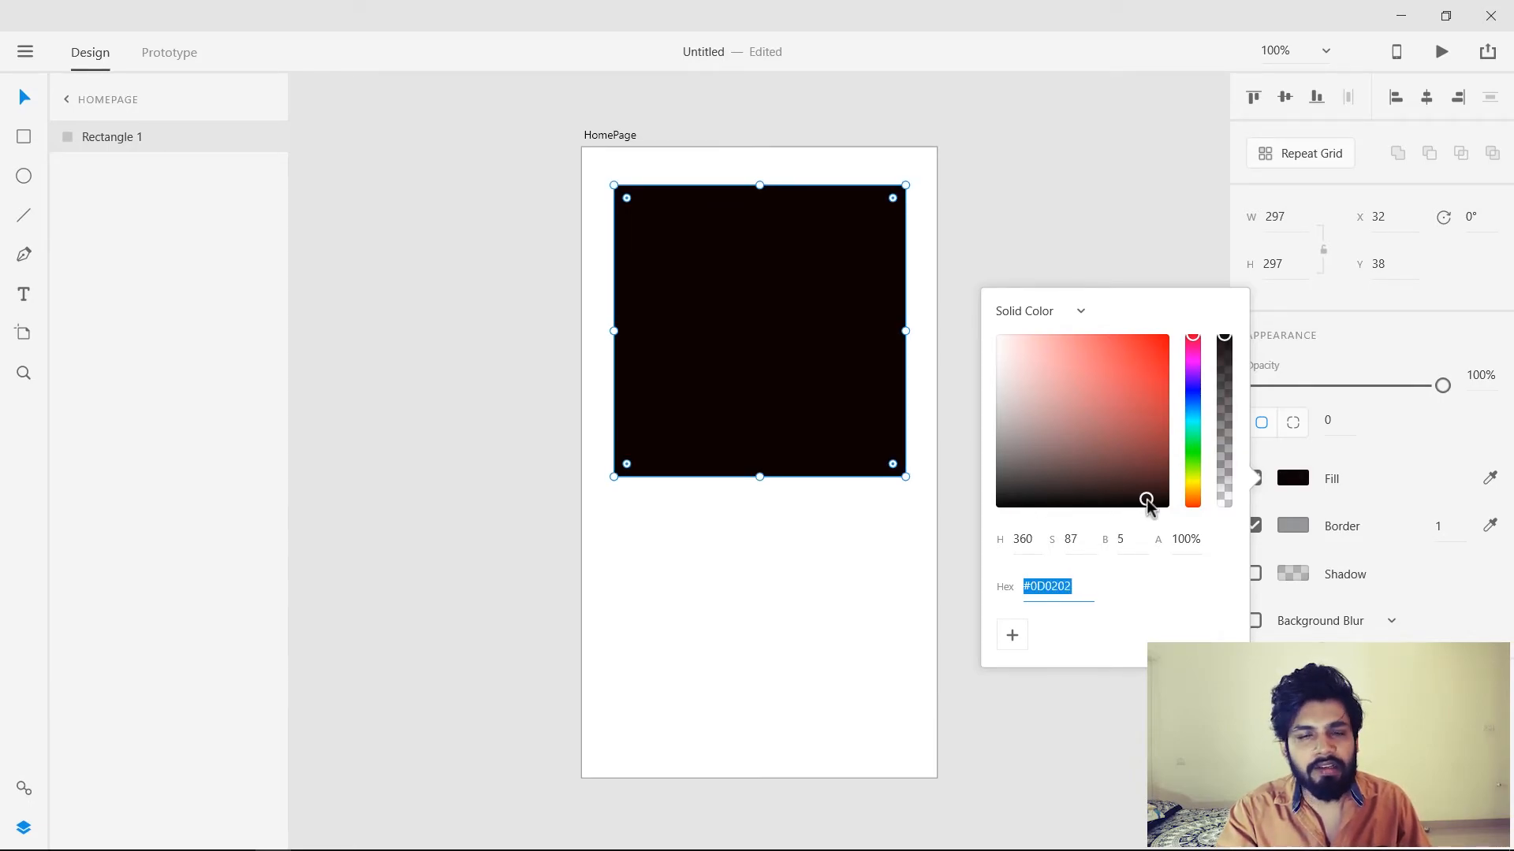
left_click_drag(1148, 500, 1173, 325)
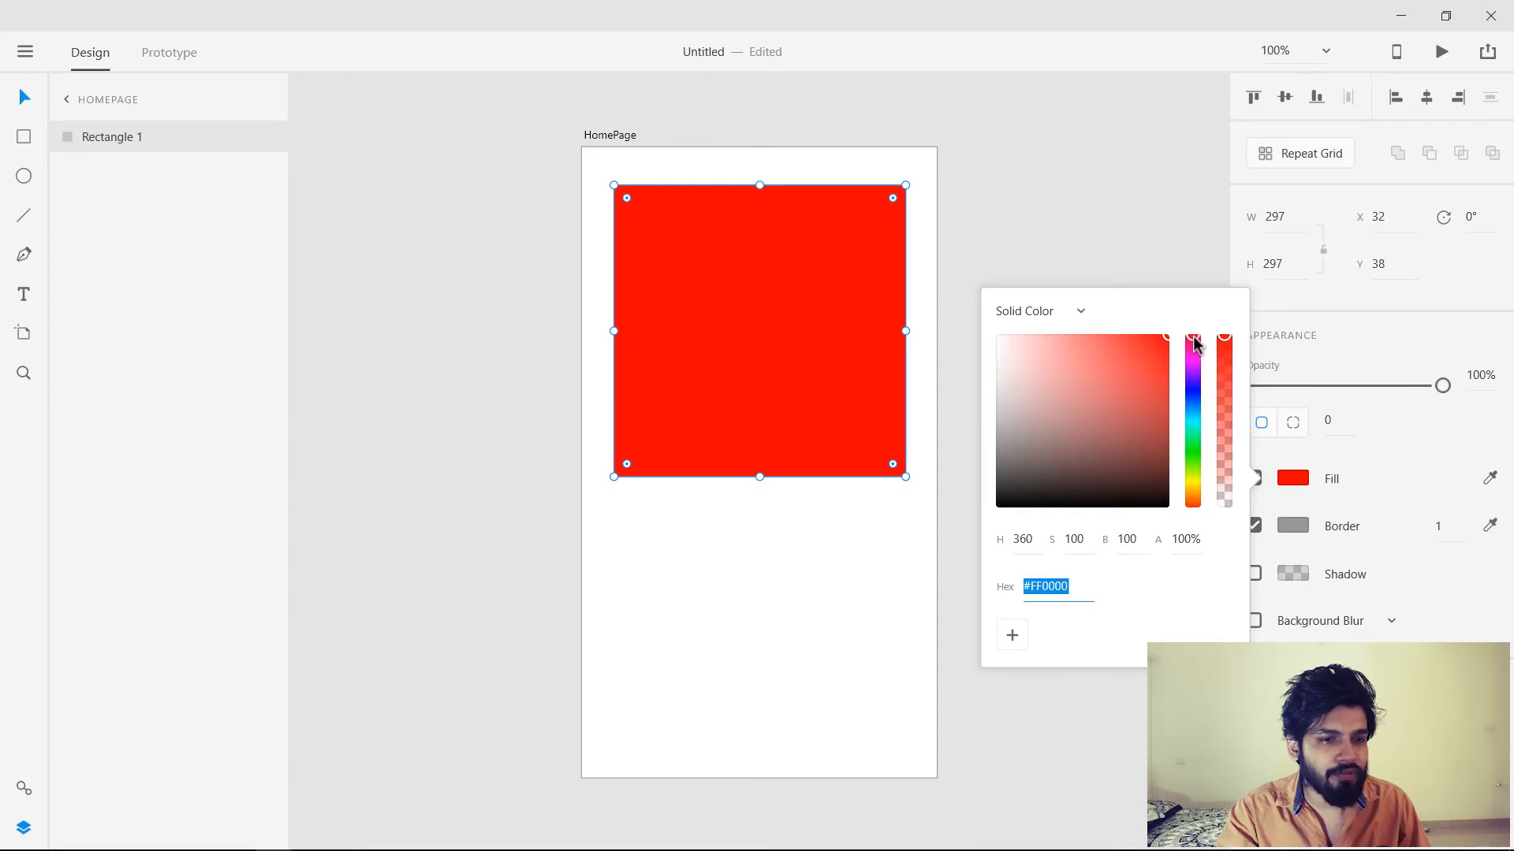
left_click_drag(1169, 340, 1172, 343)
left_click(1171, 338)
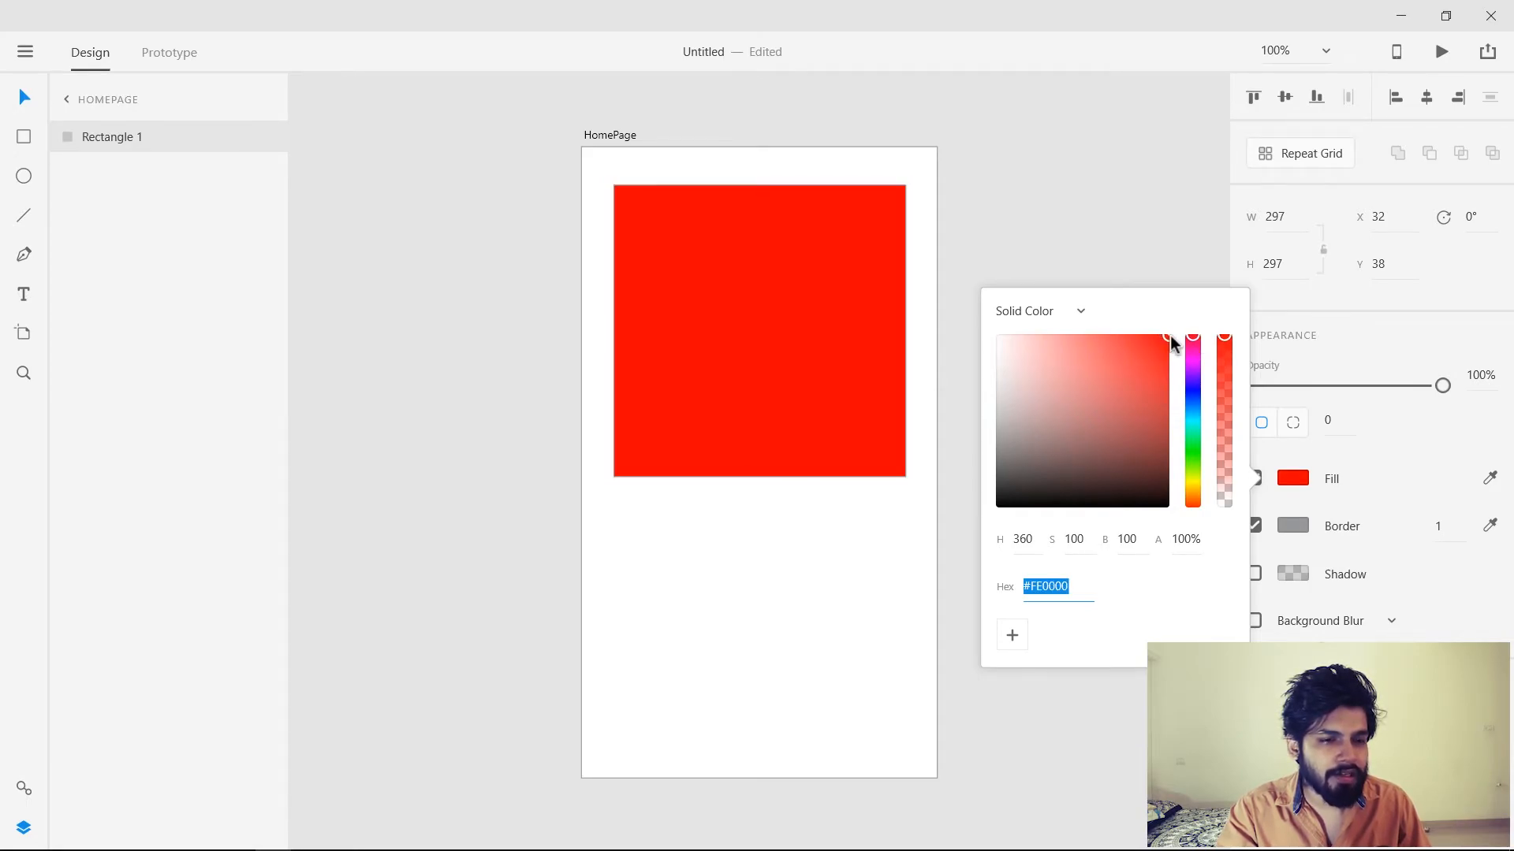
left_click_drag(1171, 339, 816, 318)
left_click(1175, 383)
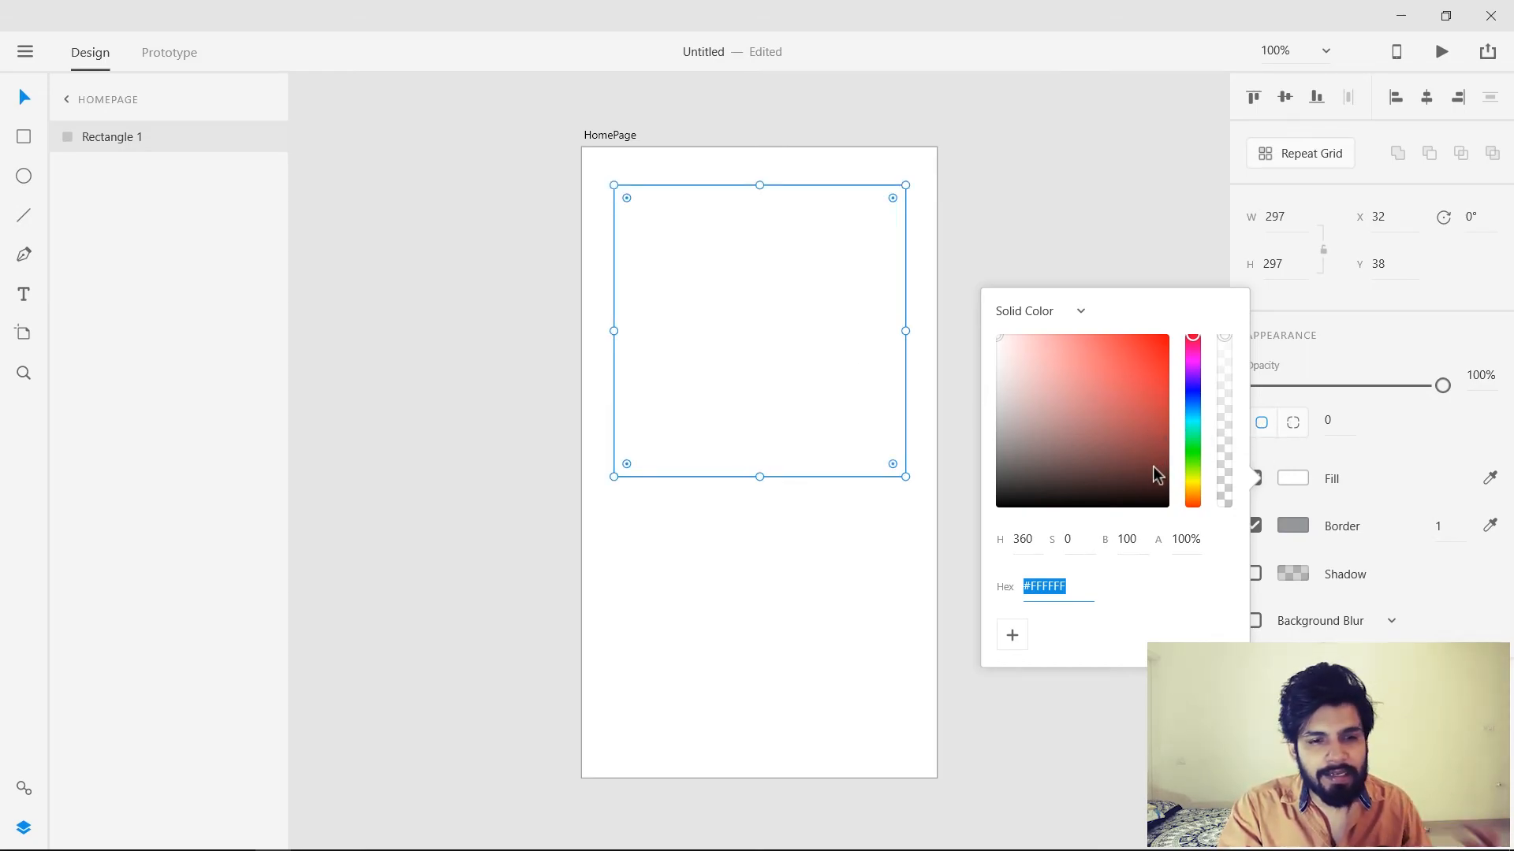
- Look over the hex, saturation and alpha value fields of the square's fill colour
left_click_drag(1081, 379, 929, 296)
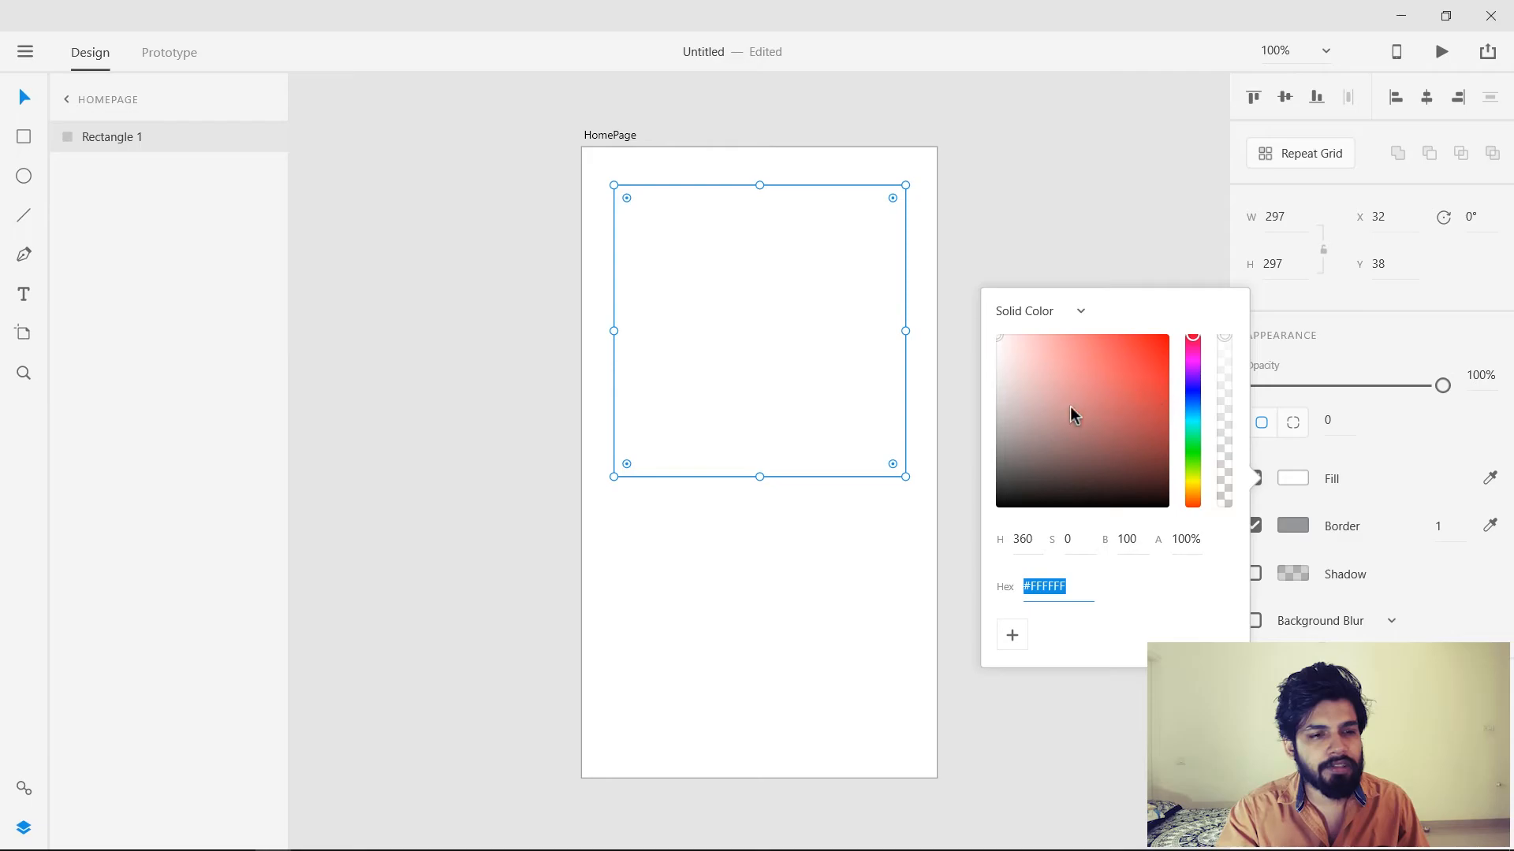
left_click_drag(1081, 581, 1004, 591)
left_click(1037, 542)
left_click(1062, 541)
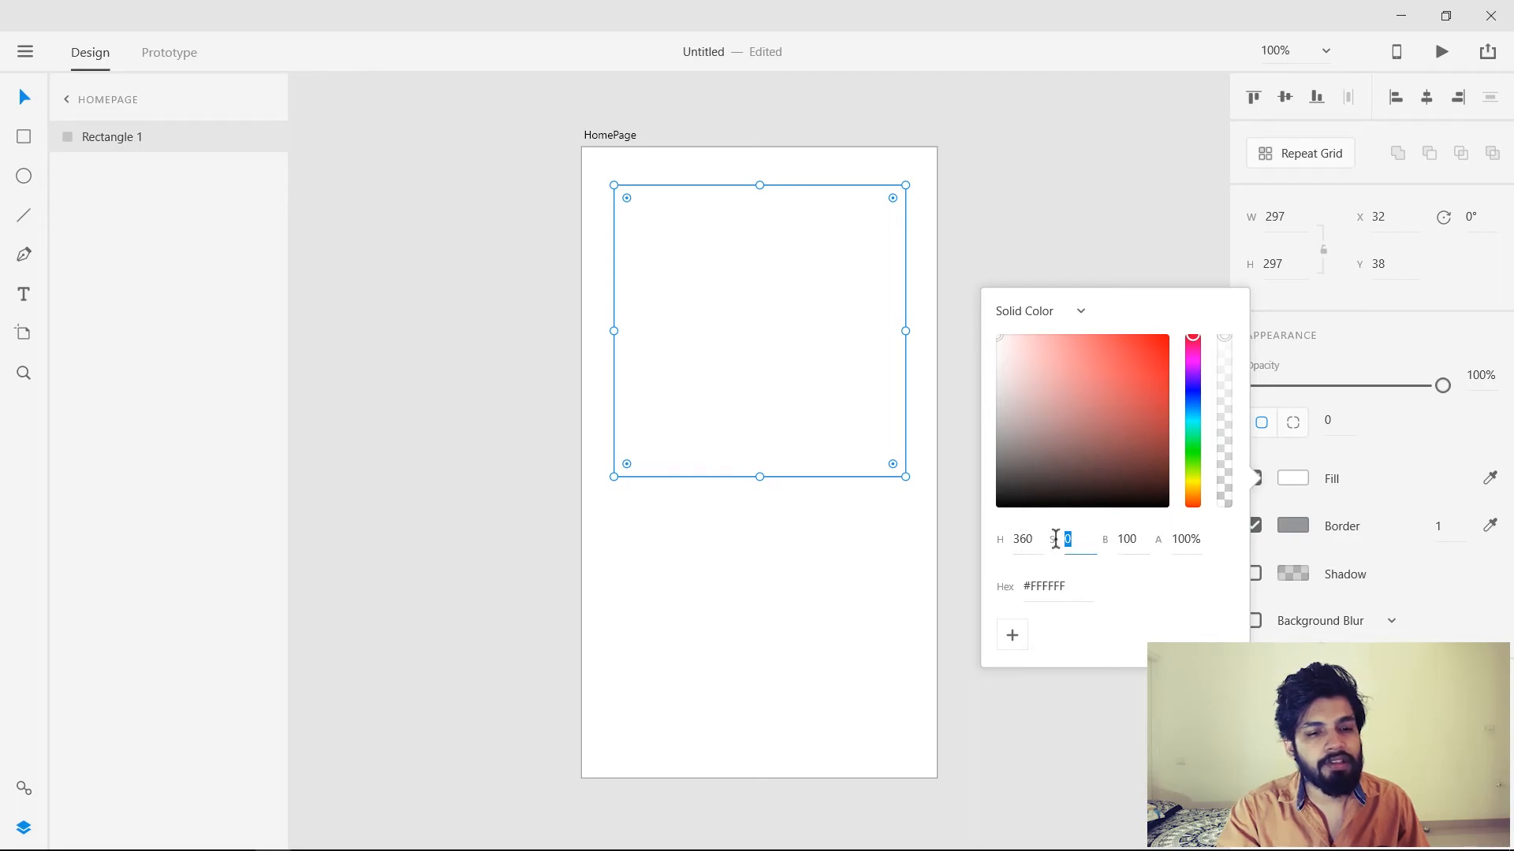
left_click(1202, 543)
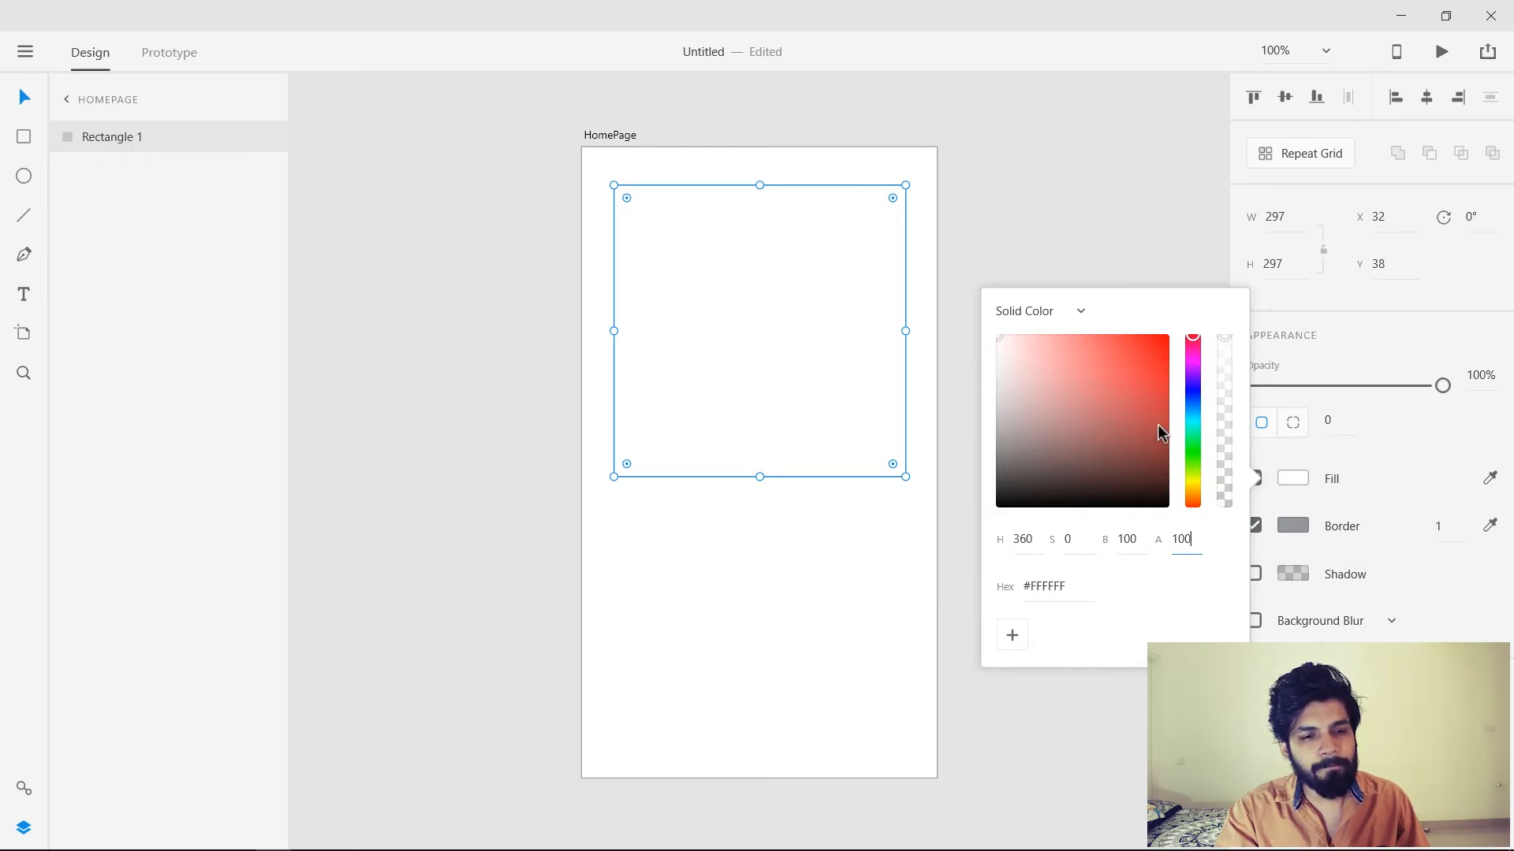
- Fill the square with red #FF0000 and shorten it from its lower edge to about 297 x 128
left_click_drag(1066, 385, 1169, 333)
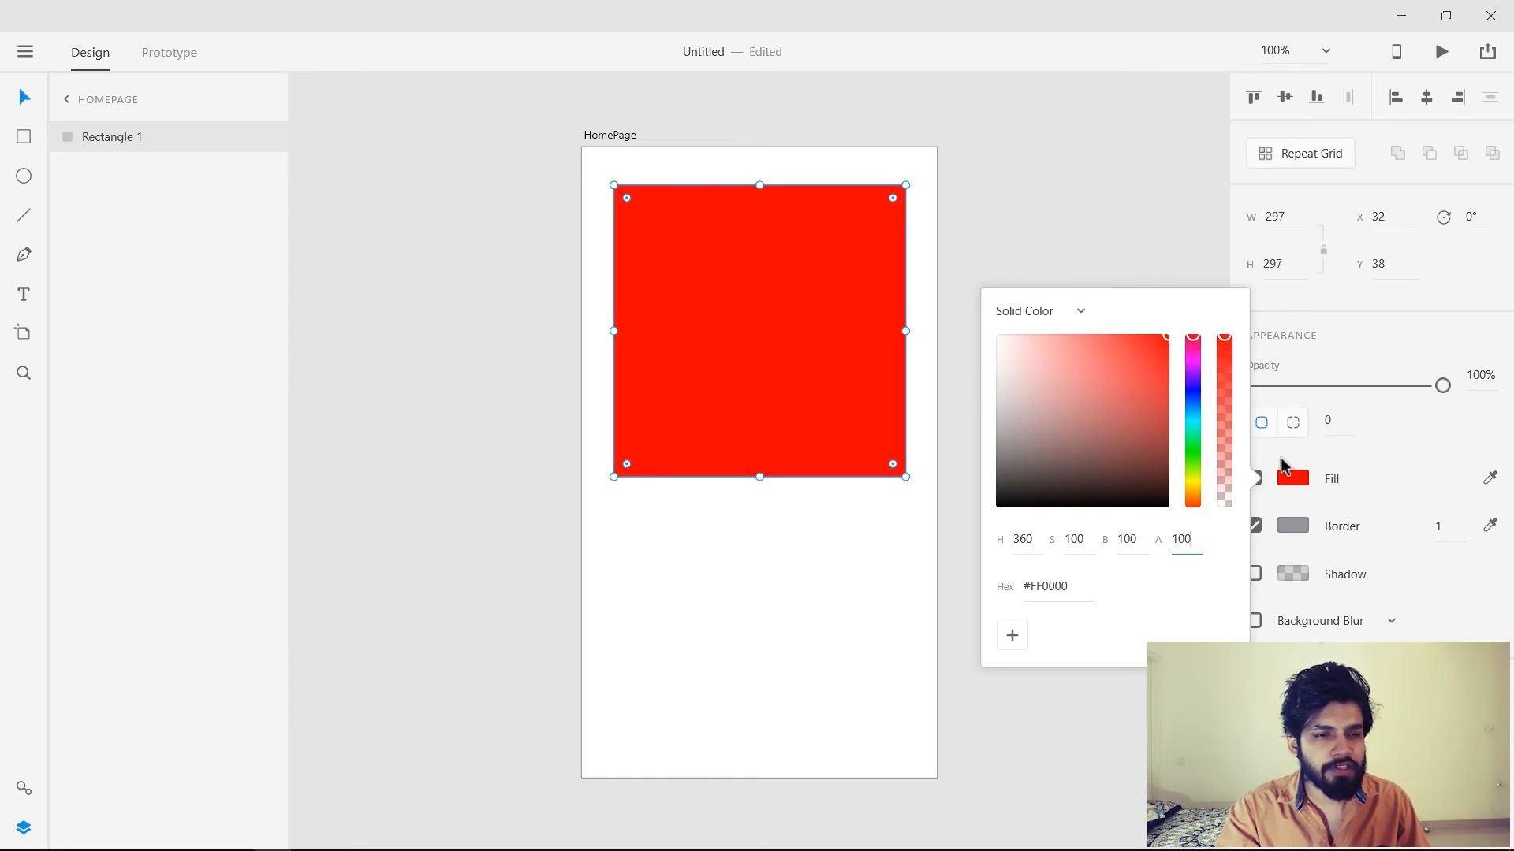
left_click(1281, 478)
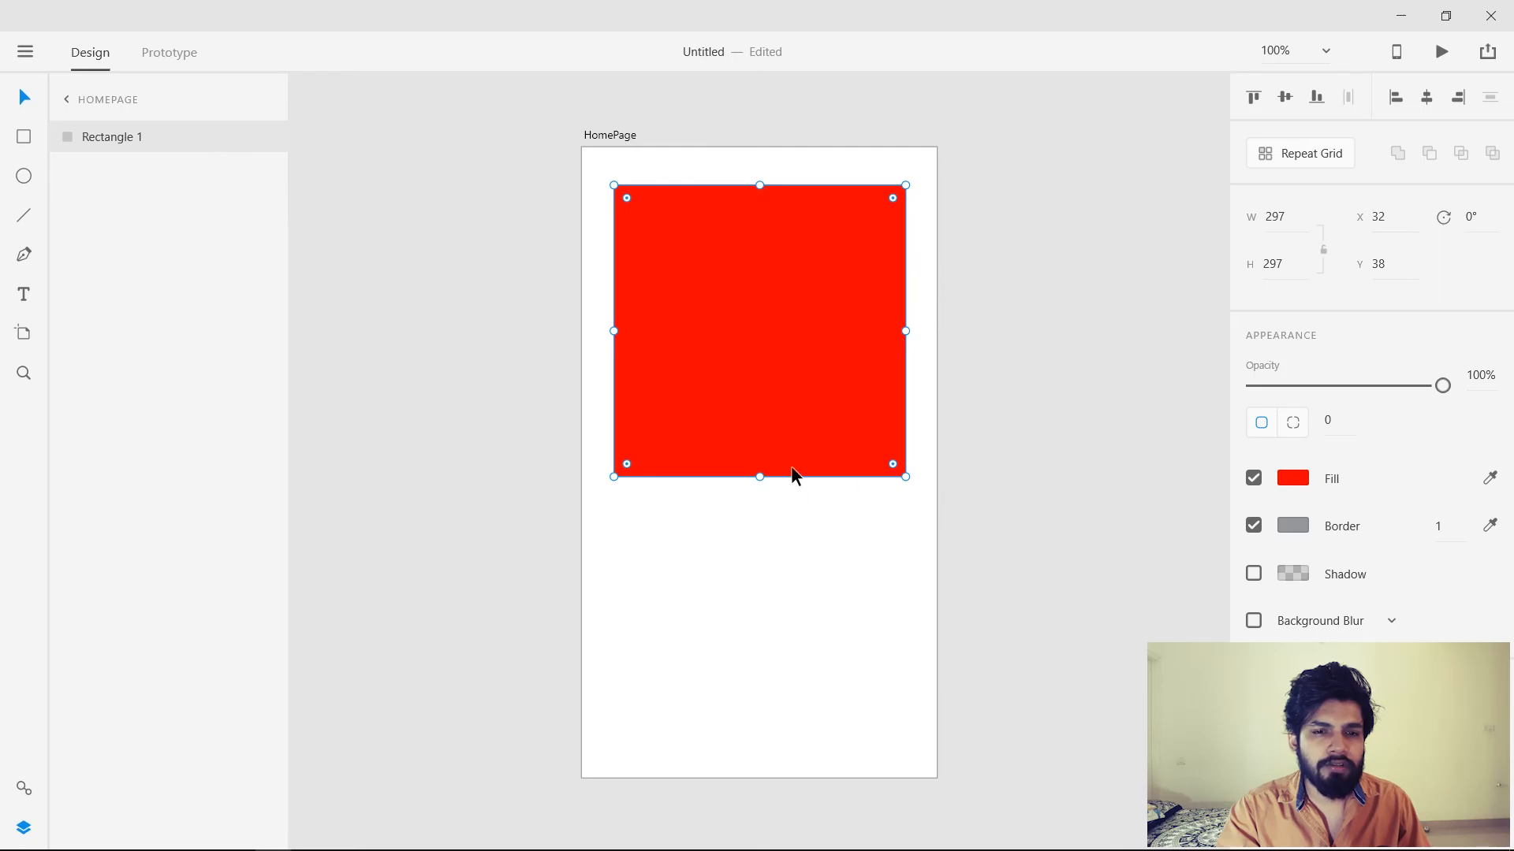
left_click_drag(762, 477, 765, 311)
- Draw two rectangles below the red one, about 215 x 85 at X 32, Y 187 and about 247 x 110 at X 47, Y 314
left_click(23, 138)
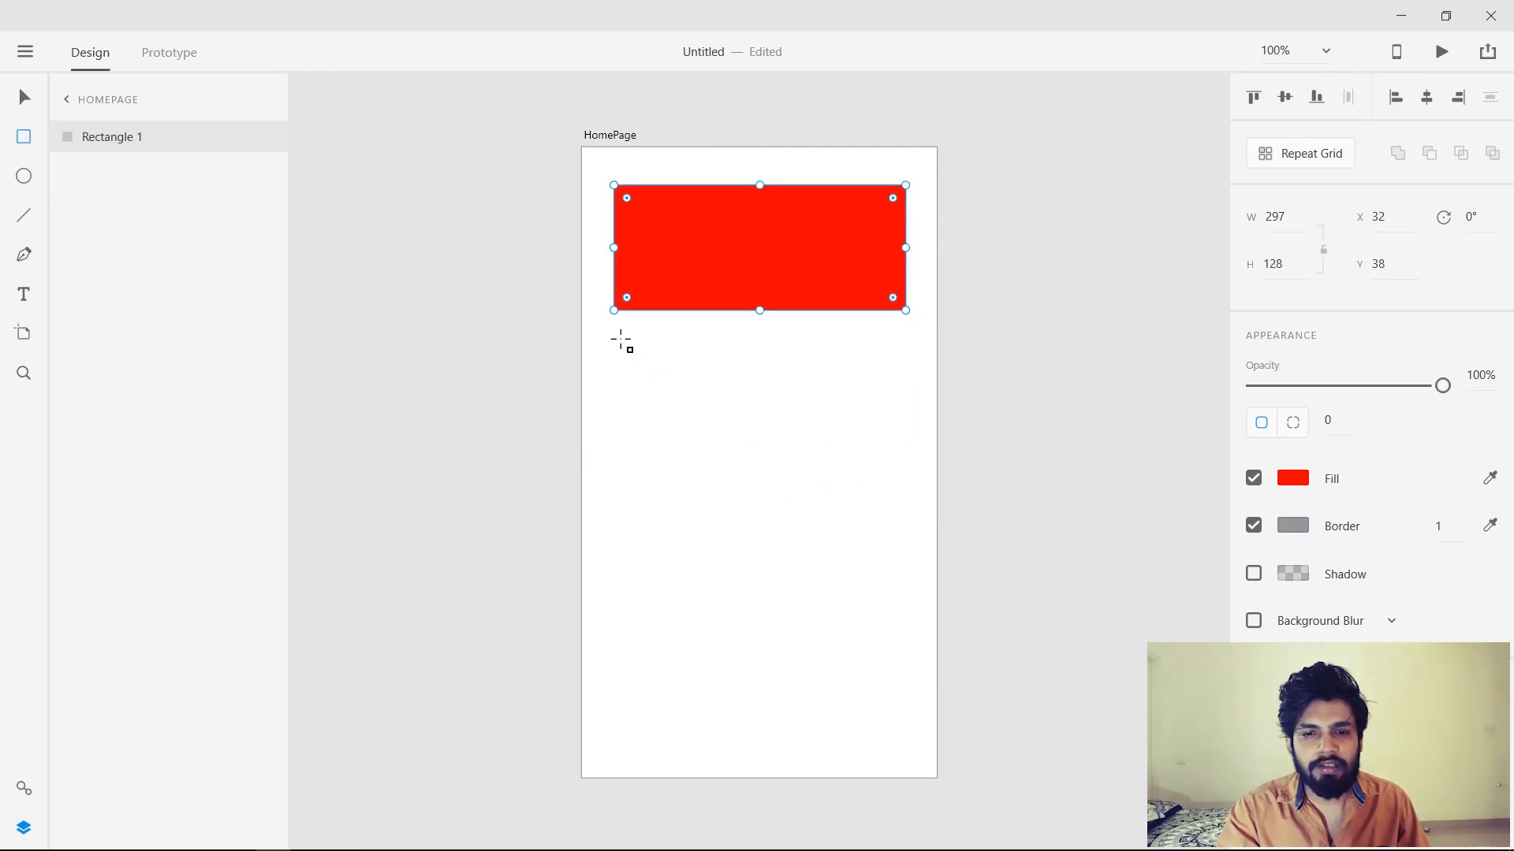
mouse_move(613, 332)
left_mouse_down()
mouse_move(872, 416)
mouse_move(824, 415)
left_mouse_up()
left_click_drag(628, 457, 871, 564)
left_click(36, 103)
- Fill the lowest rectangle with bright red and the middle rectangle with a bright blue of hue 250
left_click(1302, 478)
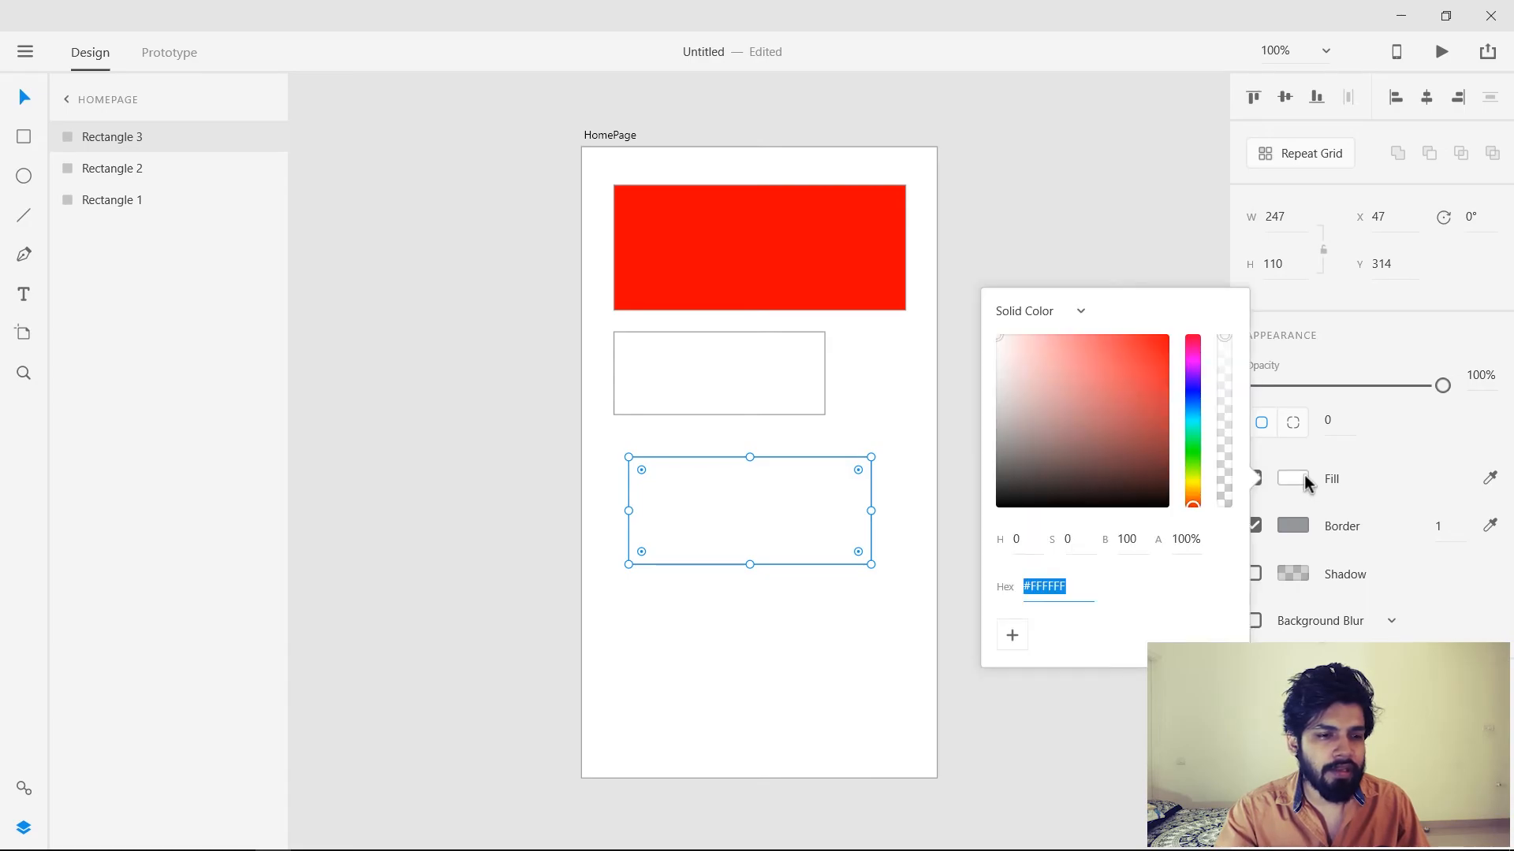
left_click(1159, 338)
left_click(683, 359)
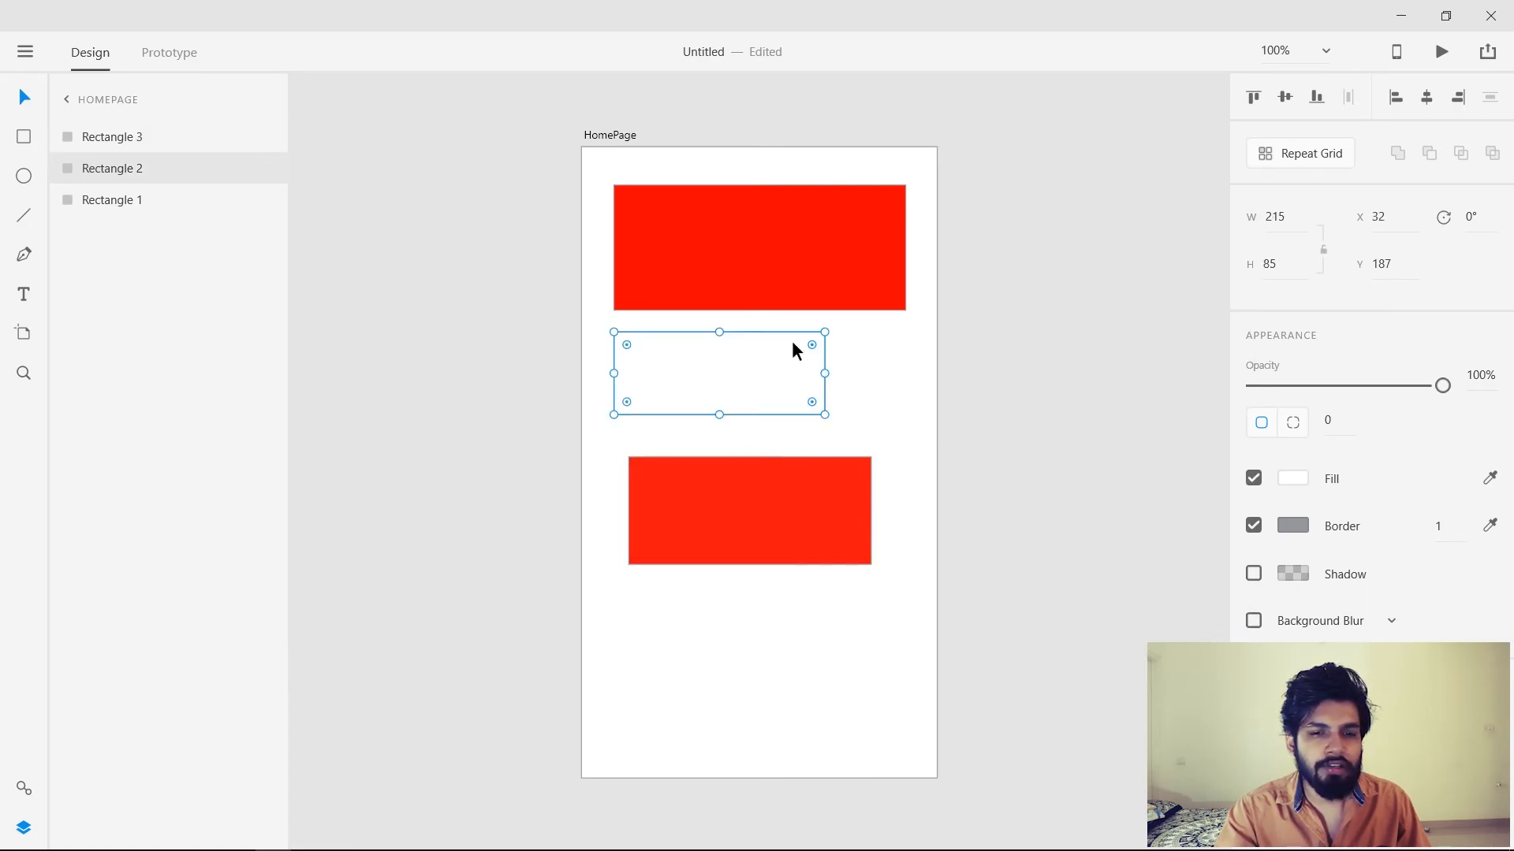
left_click(1299, 478)
left_click(1100, 473)
left_click(1192, 387)
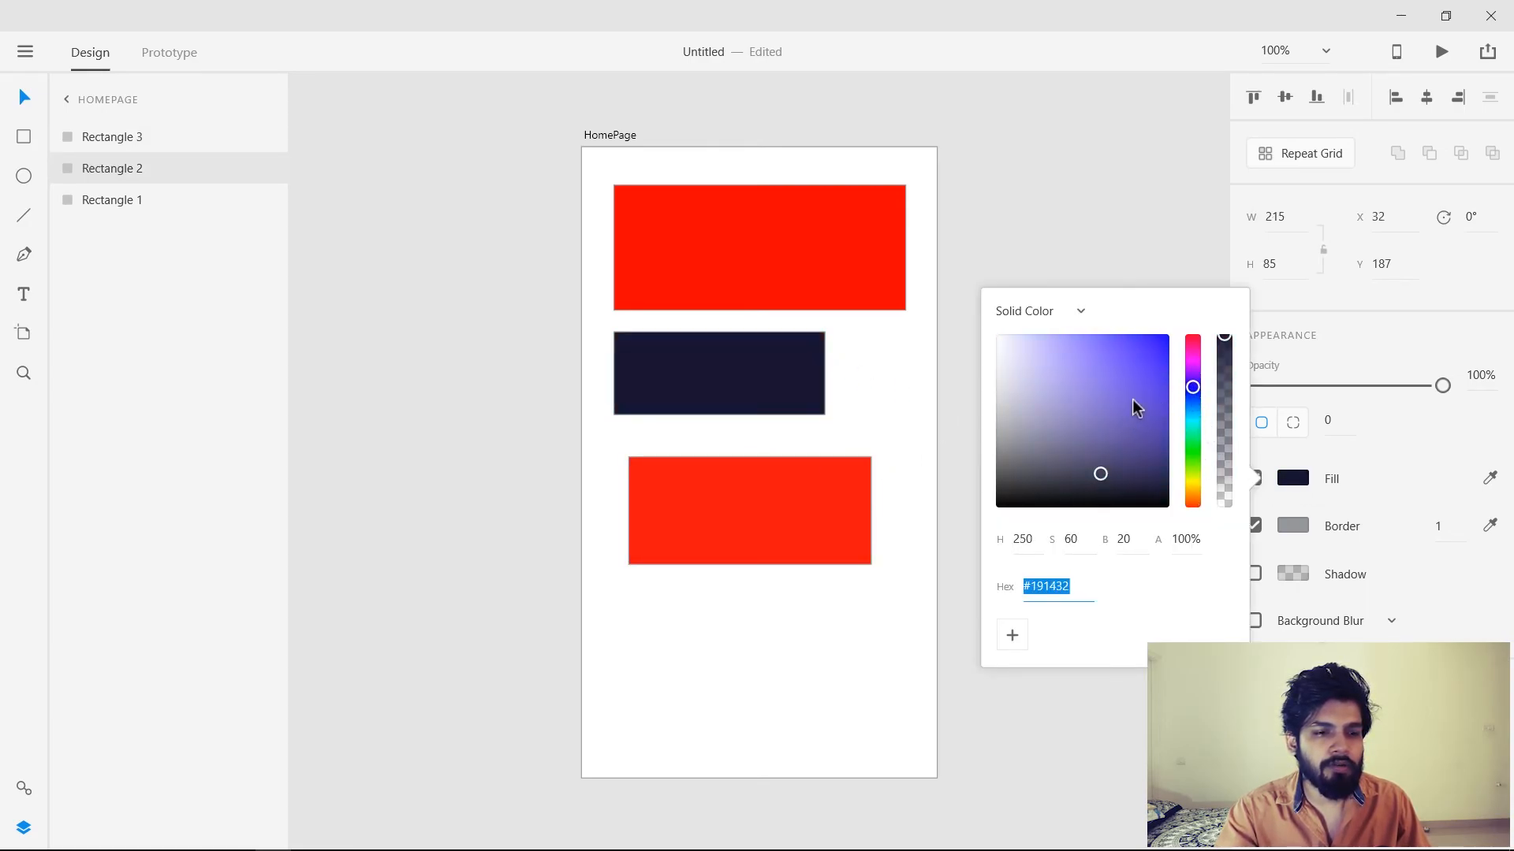
left_click(1163, 340)
left_click(1165, 213)
- Switch the fill of each of the three rectangles off and back on, one rectangle at a time
left_click(816, 465)
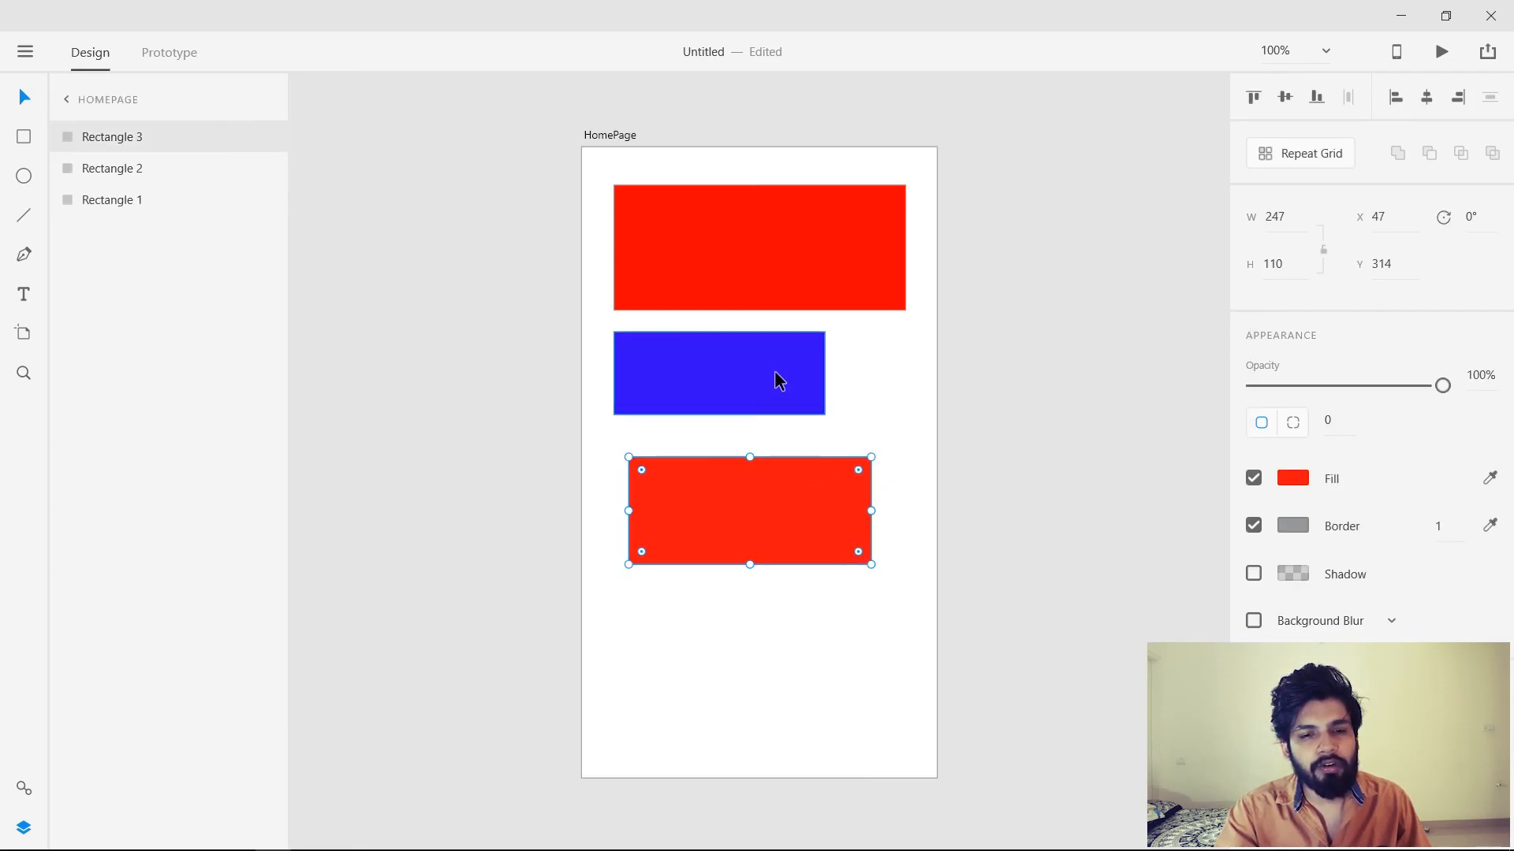
left_click(815, 247)
left_click(1253, 478)
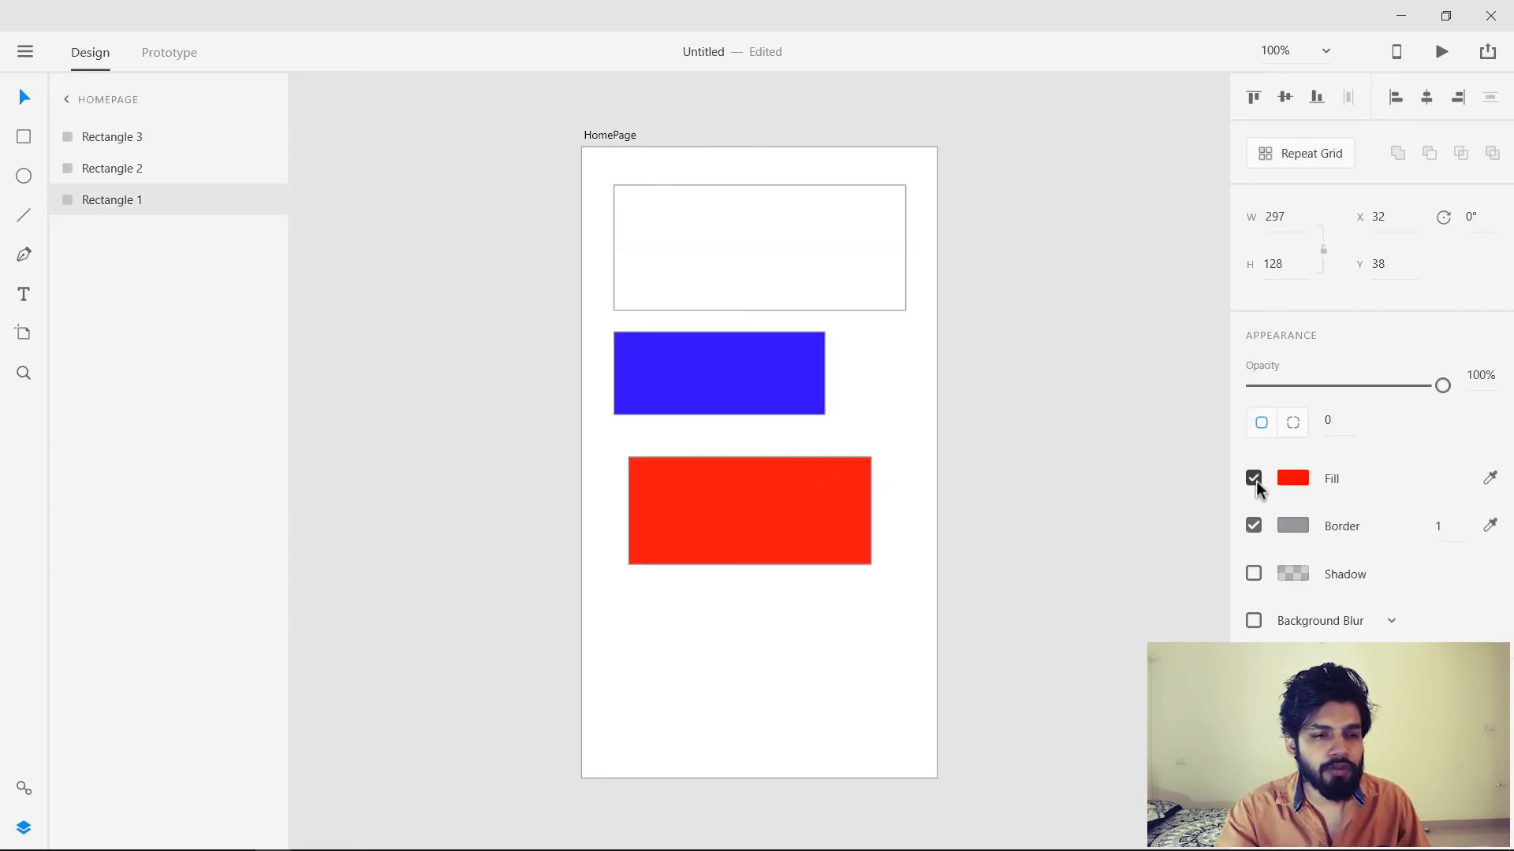
left_click(1253, 478)
left_click(736, 409)
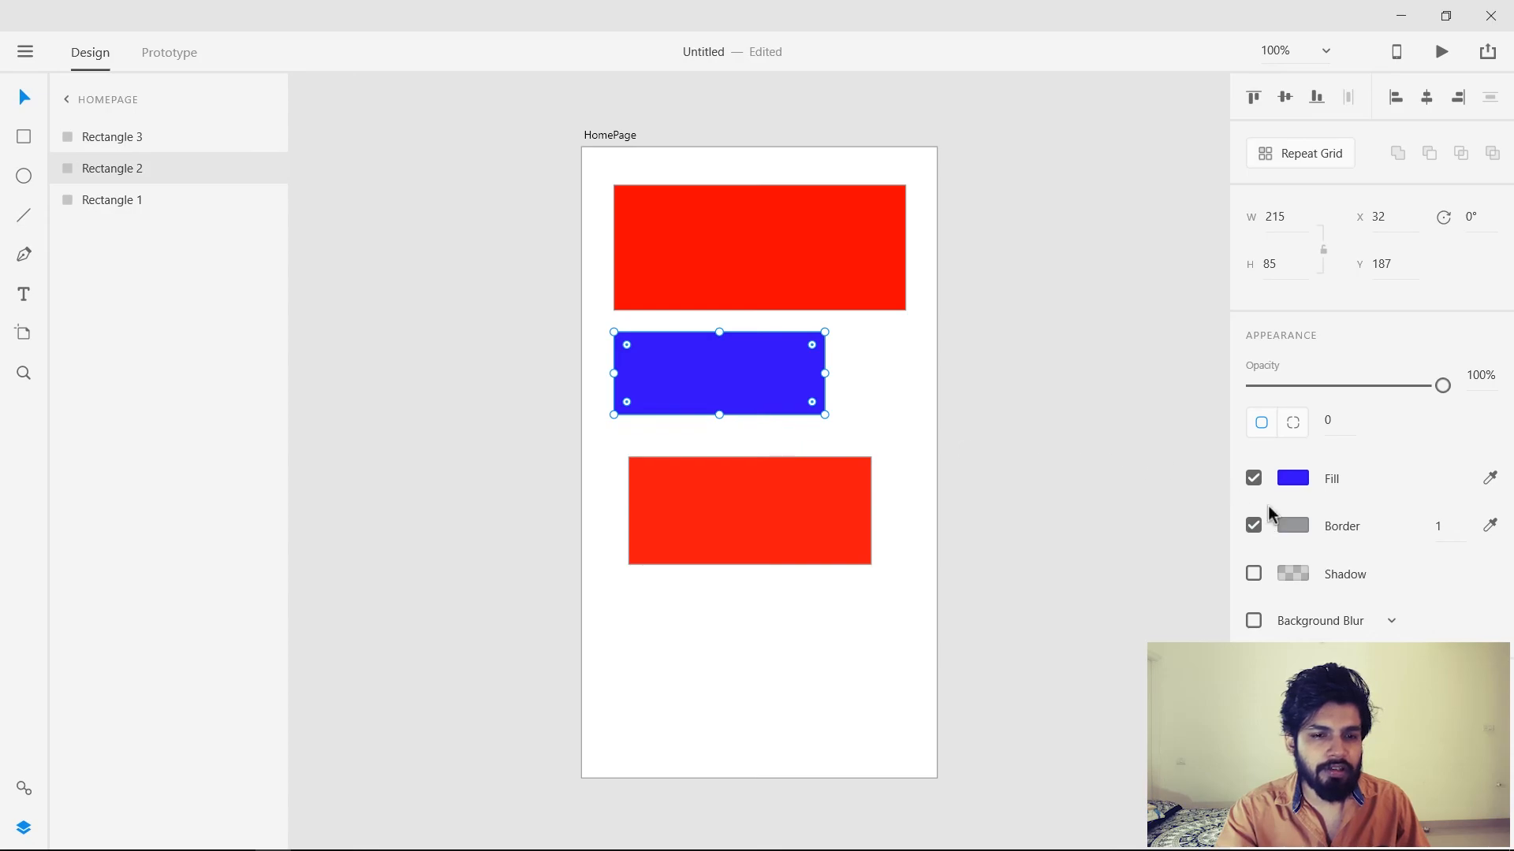
left_click(1254, 478)
left_click(1253, 478)
left_click(864, 513)
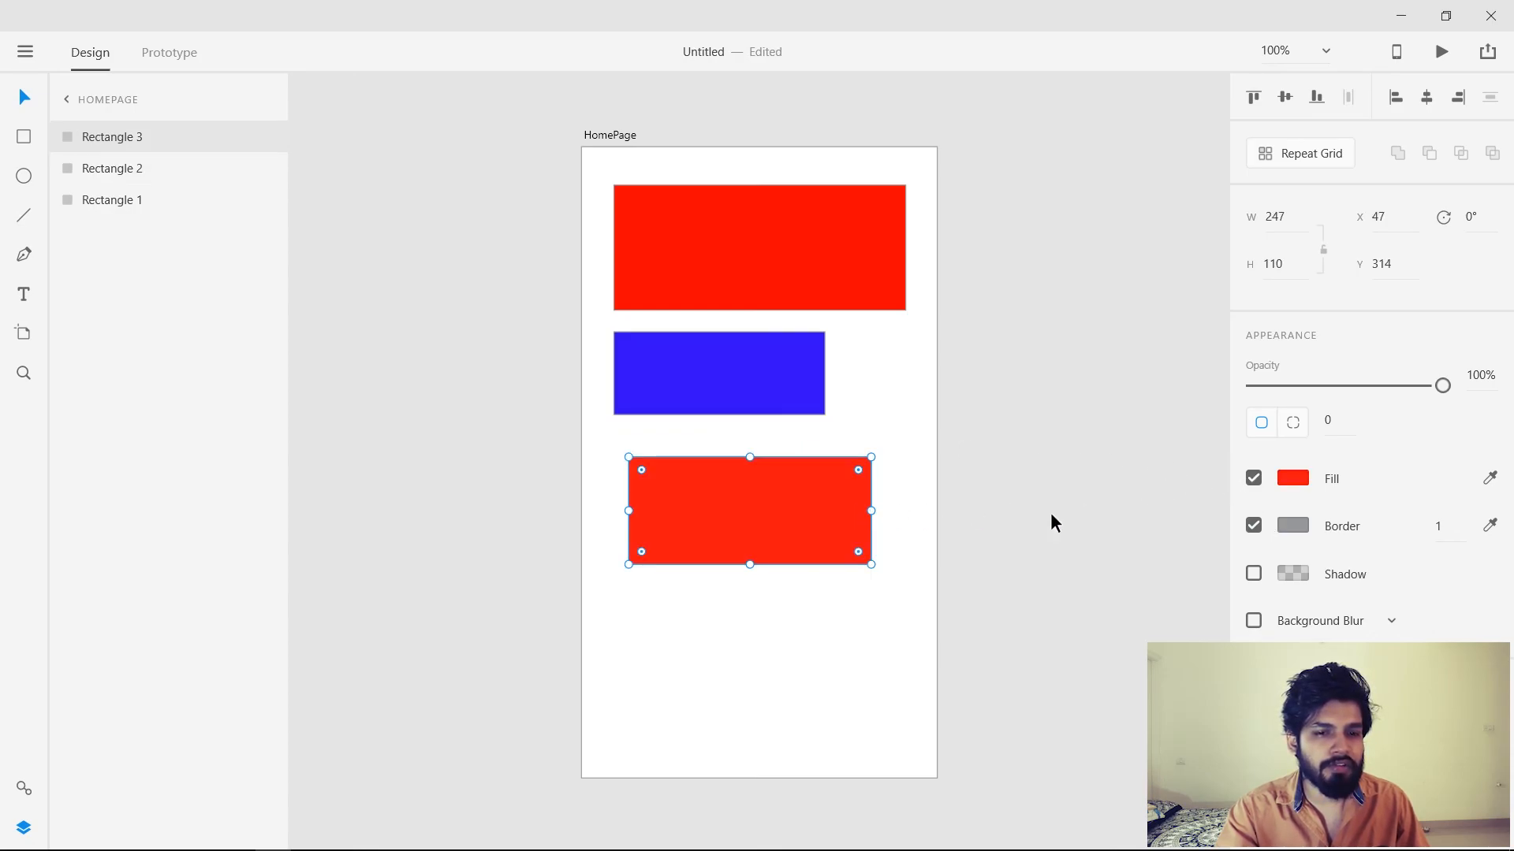
left_click(1254, 478)
left_click(1256, 477)
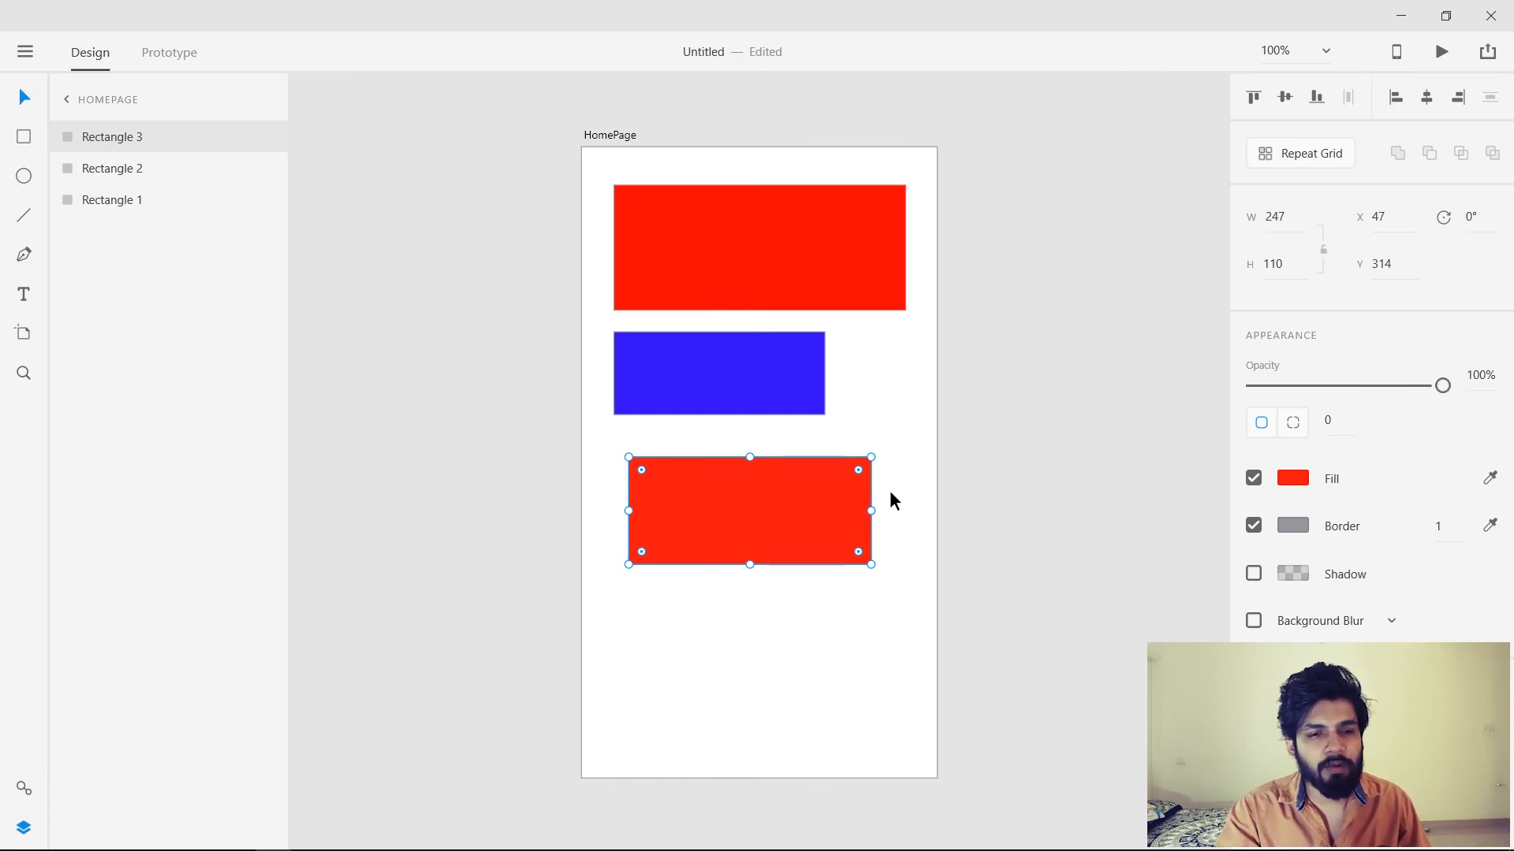
left_click(779, 398)
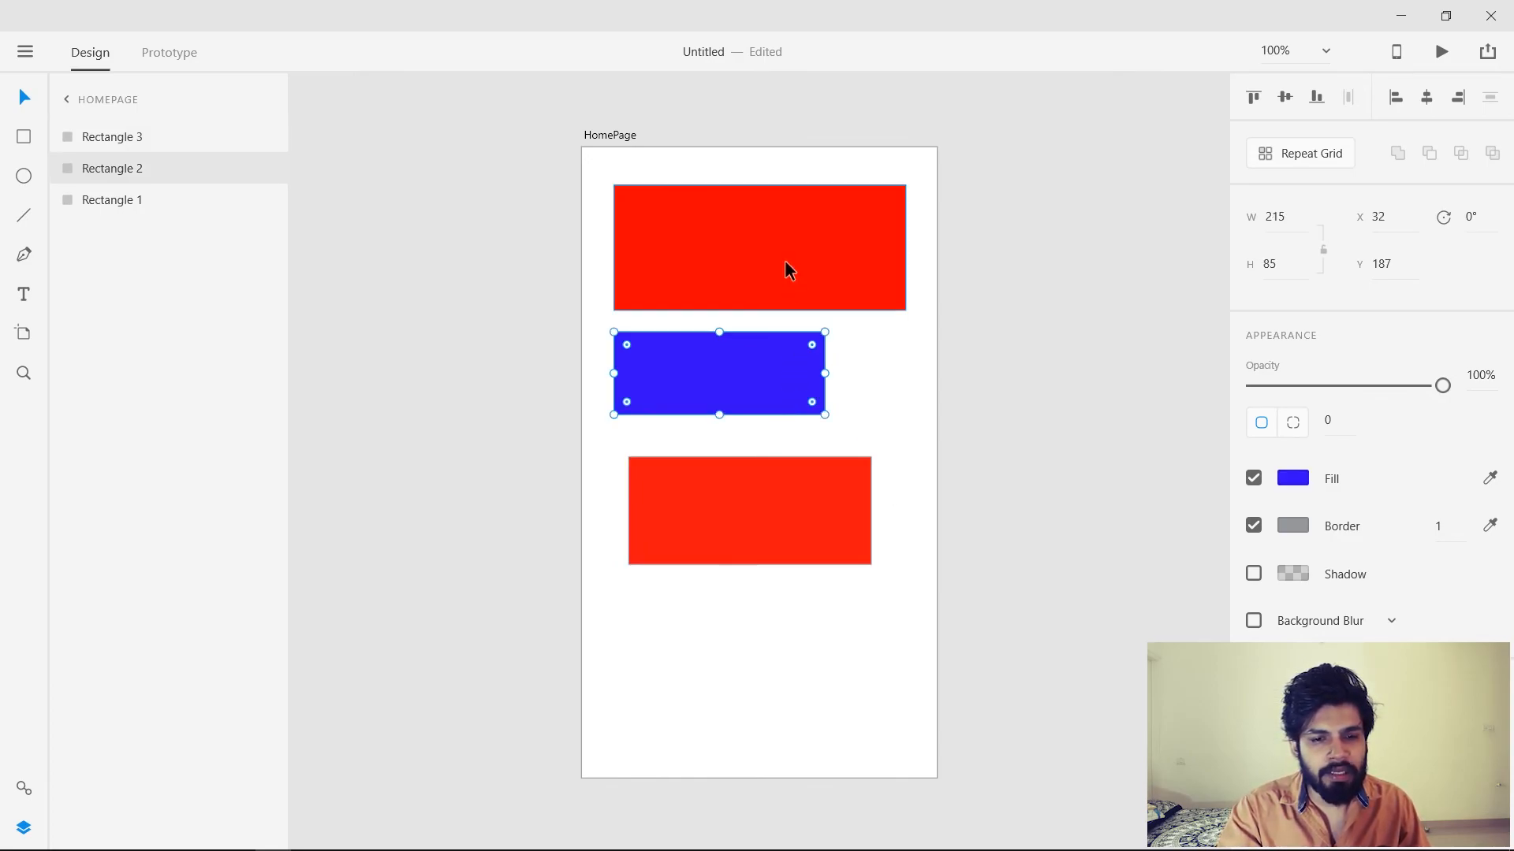
left_click(783, 262)
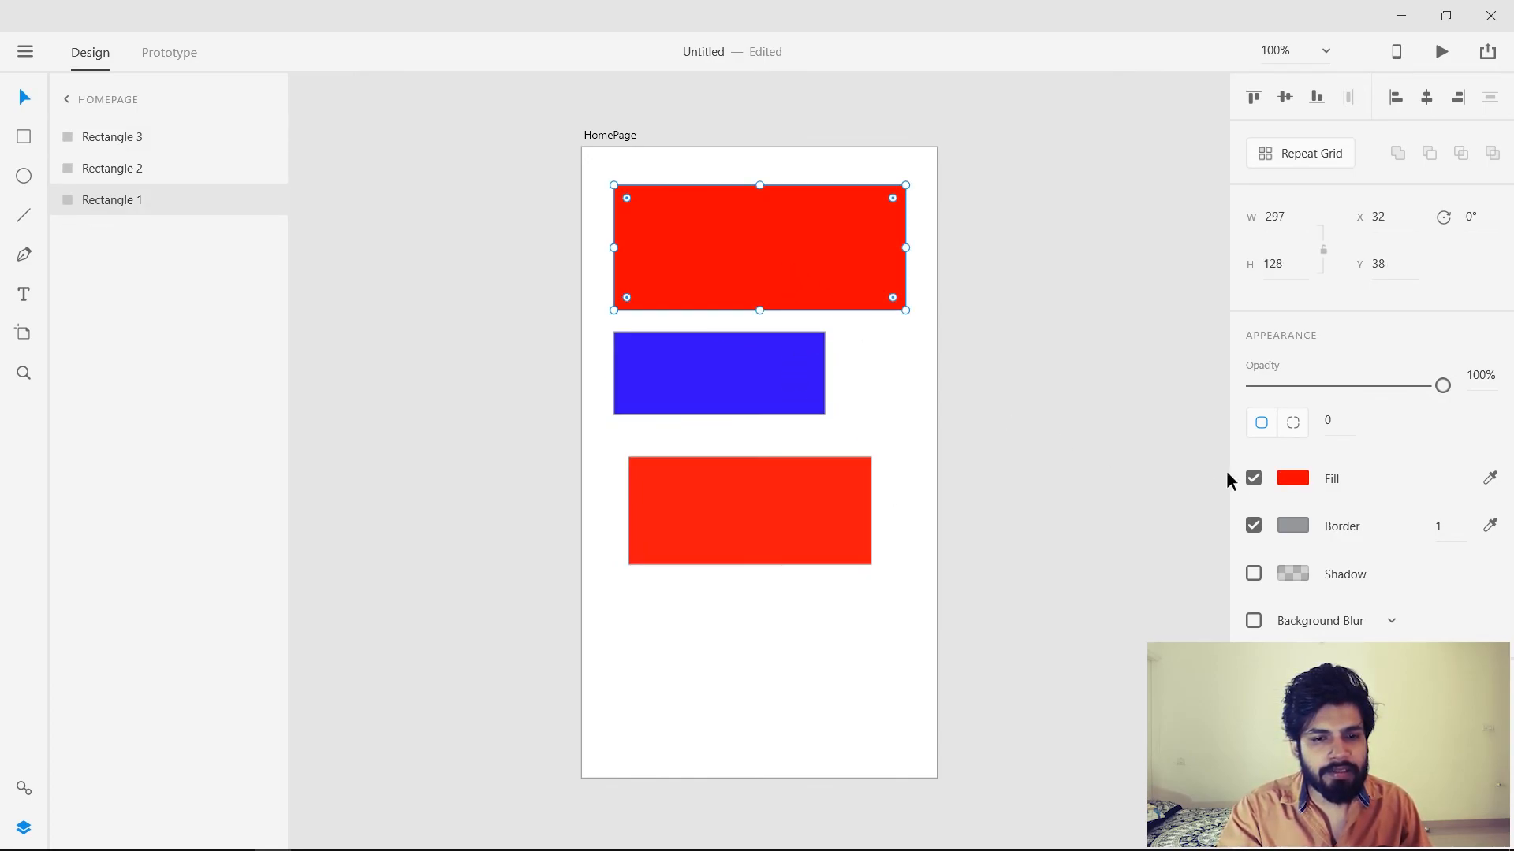
left_click(1491, 478)
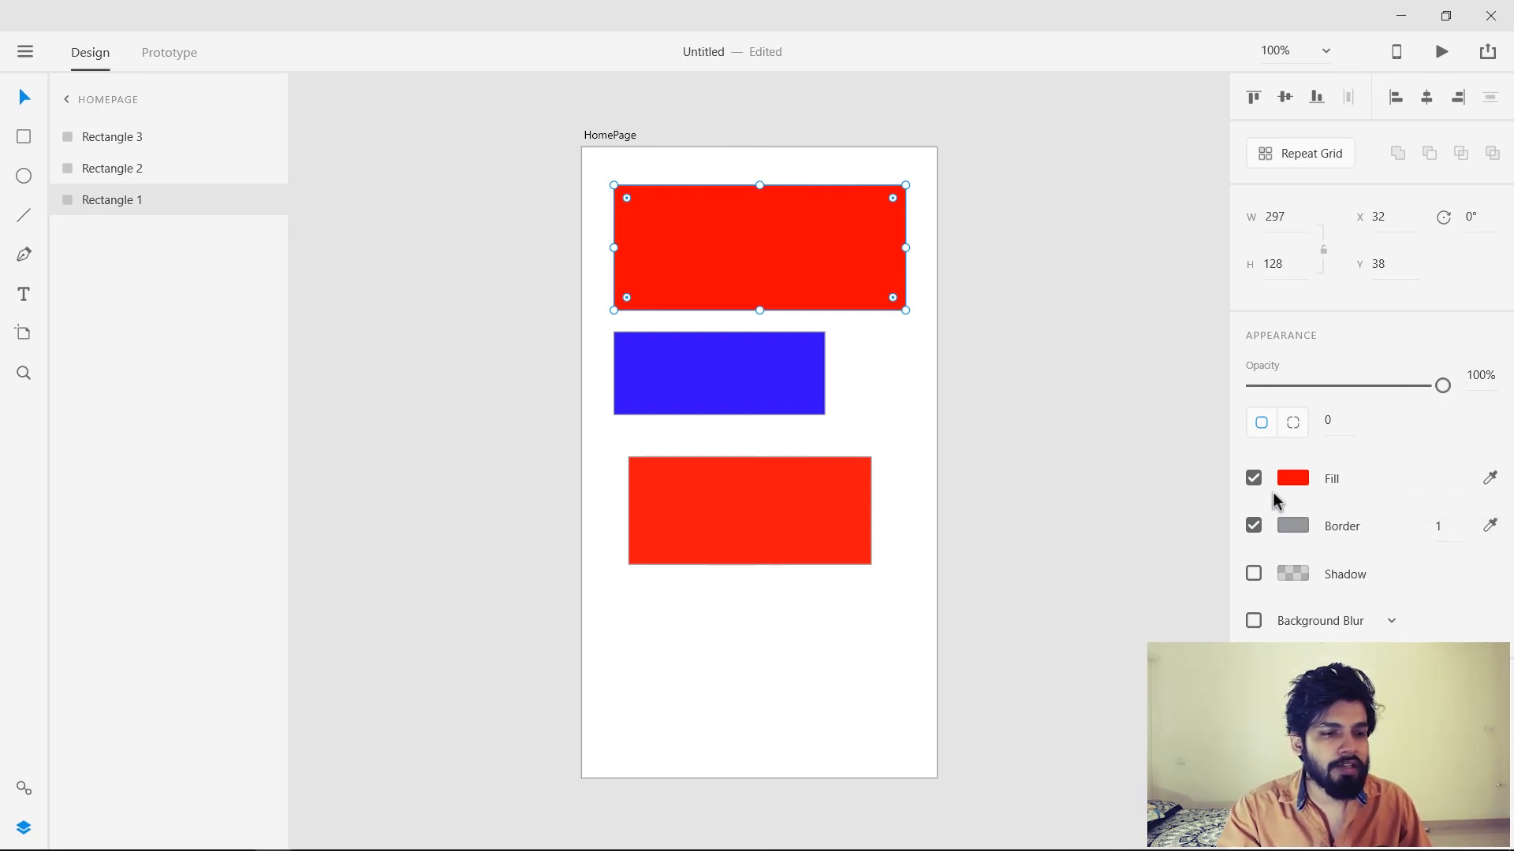
- Move the lowest rectangle to about X 50, Y 320 and fill it with the blue sampled from the highlighted Select tool
mouse_move(741, 498)
left_mouse_down()
mouse_move(735, 476)
mouse_move(755, 504)
left_mouse_up()
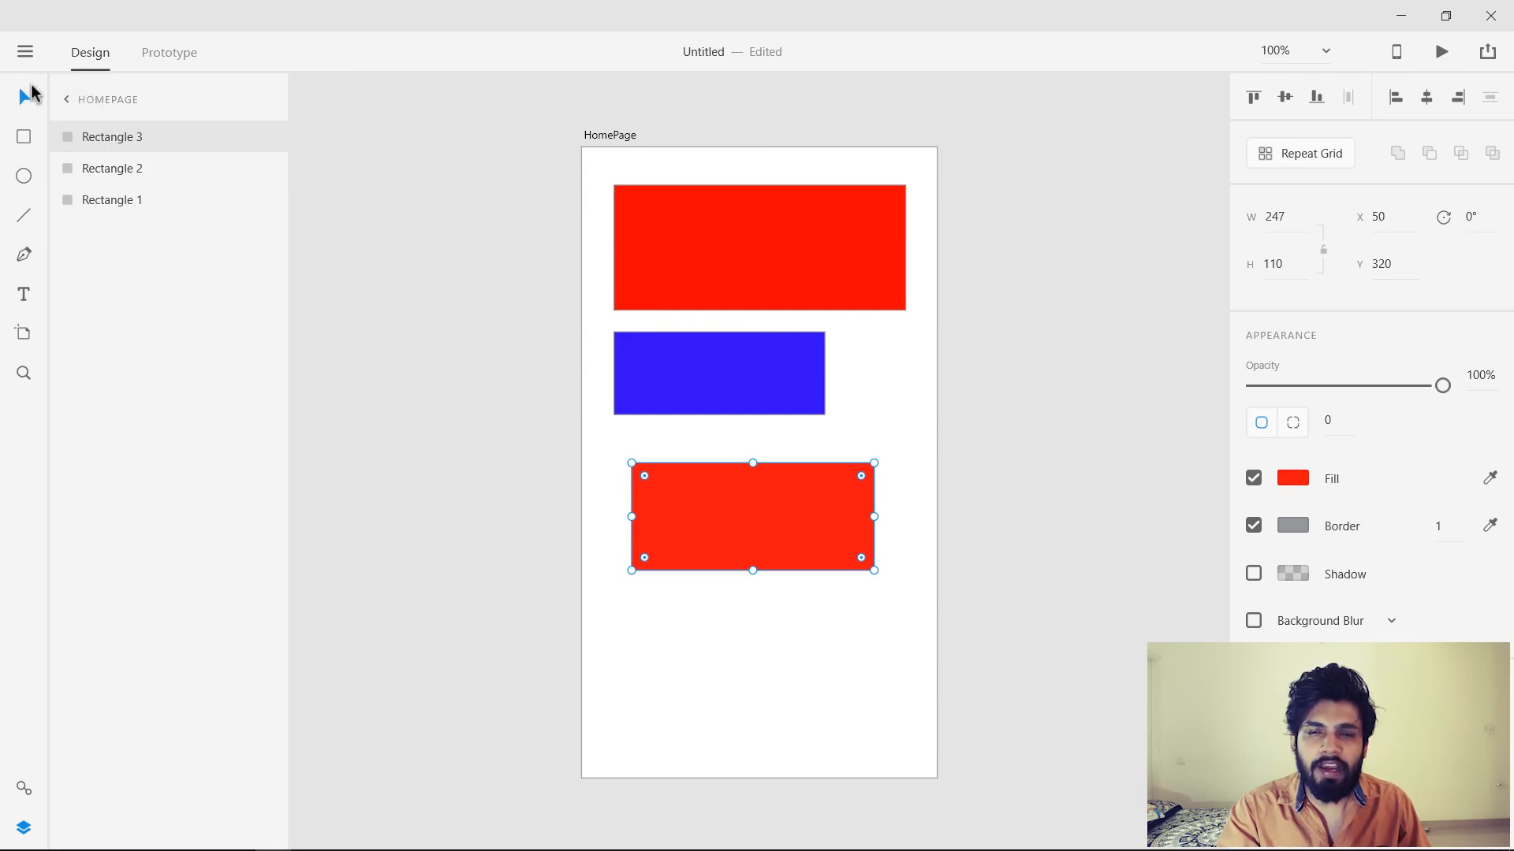
left_click(1490, 478)
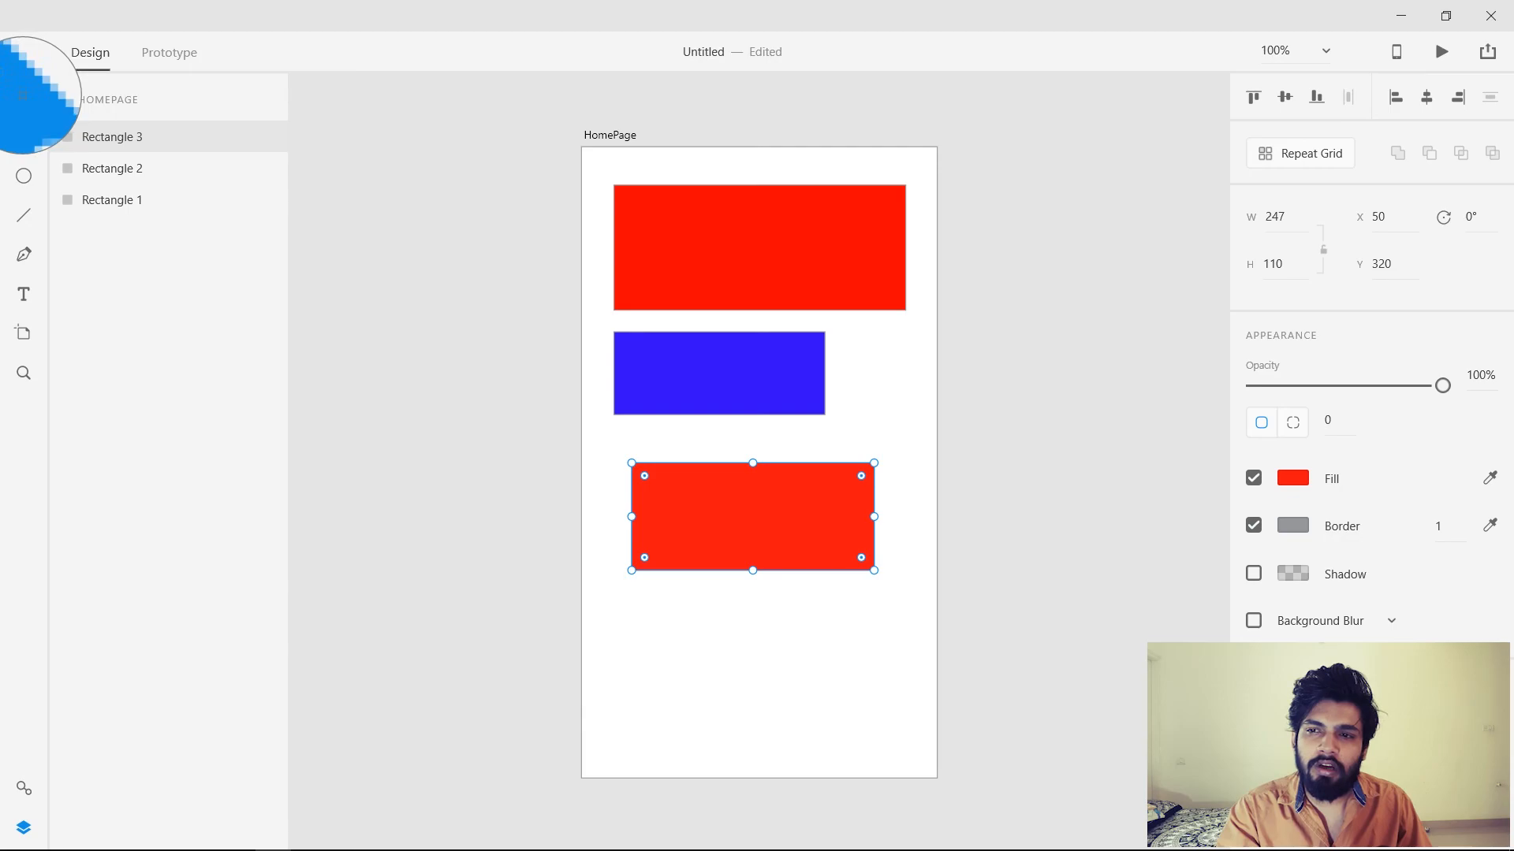
left_click(24, 97)
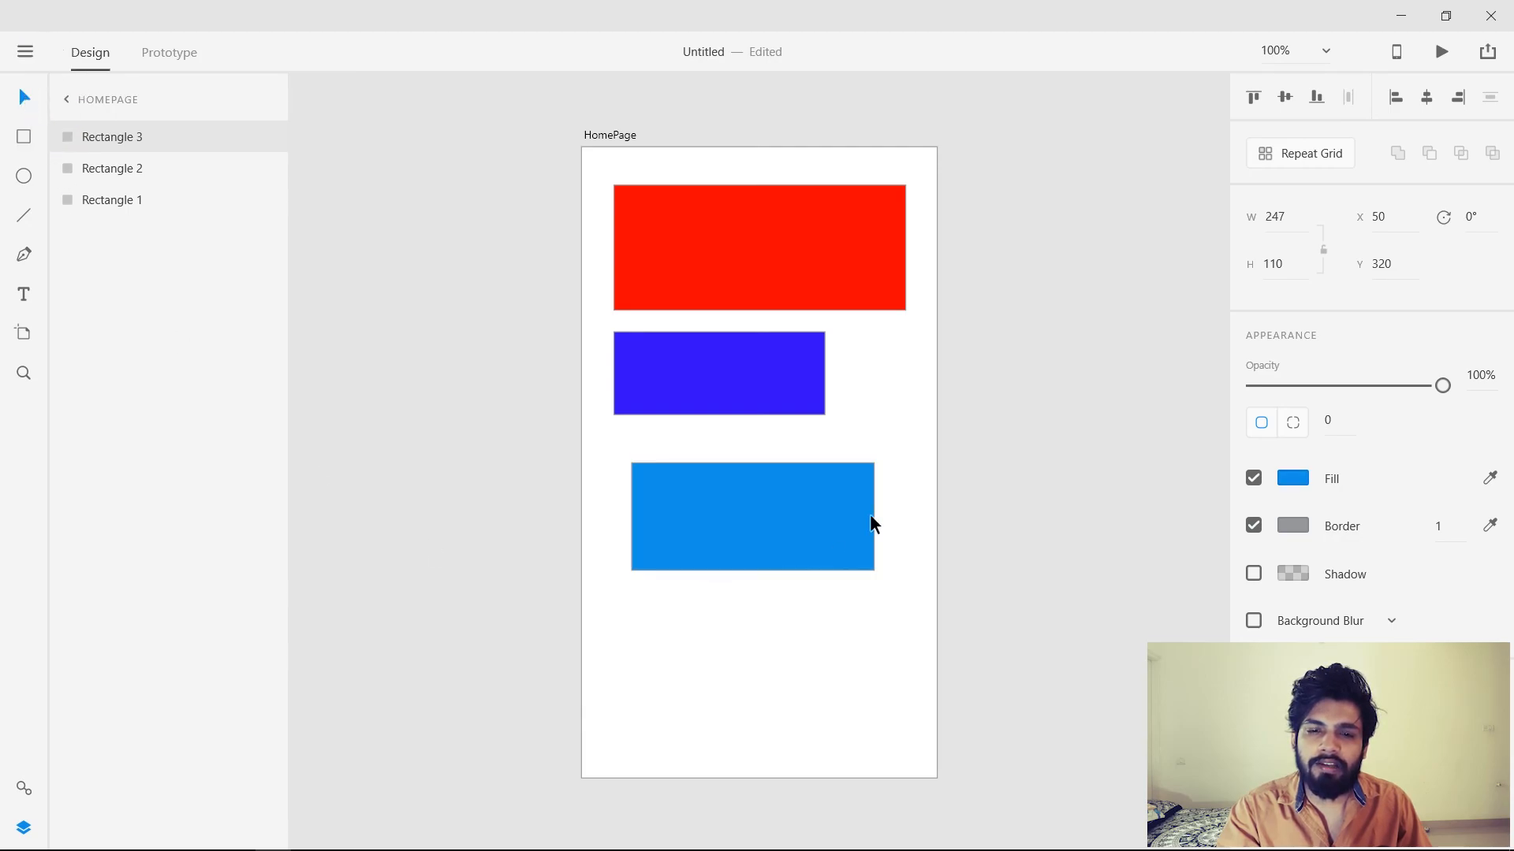